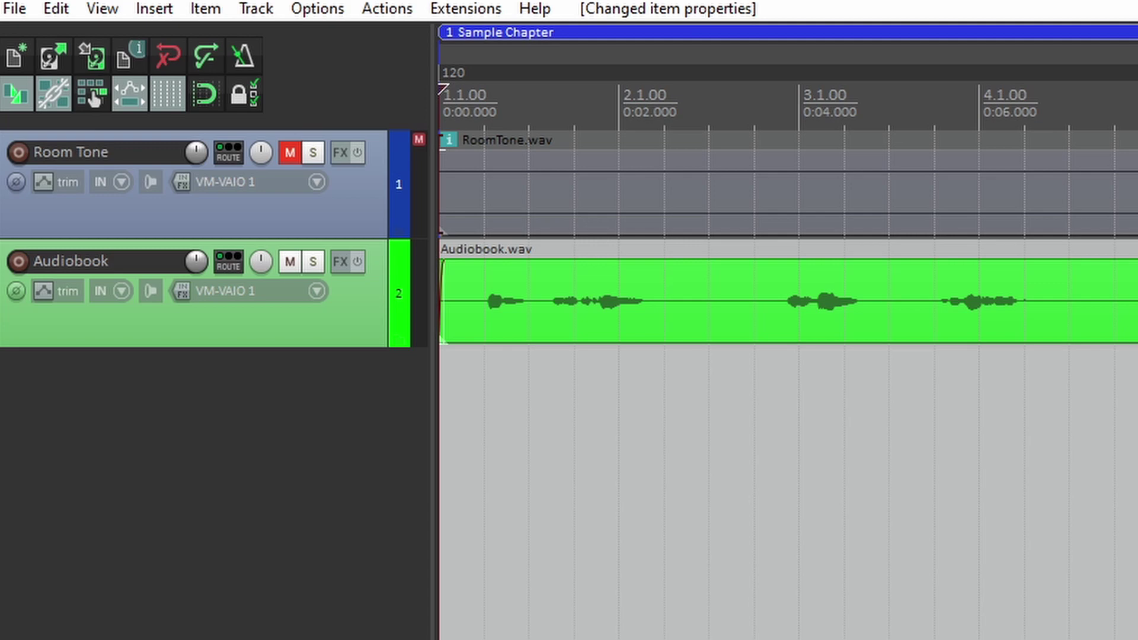
Step: Select the Sample Chapter region's full time range from its bar in the ruler
{"action": "left_click", "coordinate": [682, 37]}
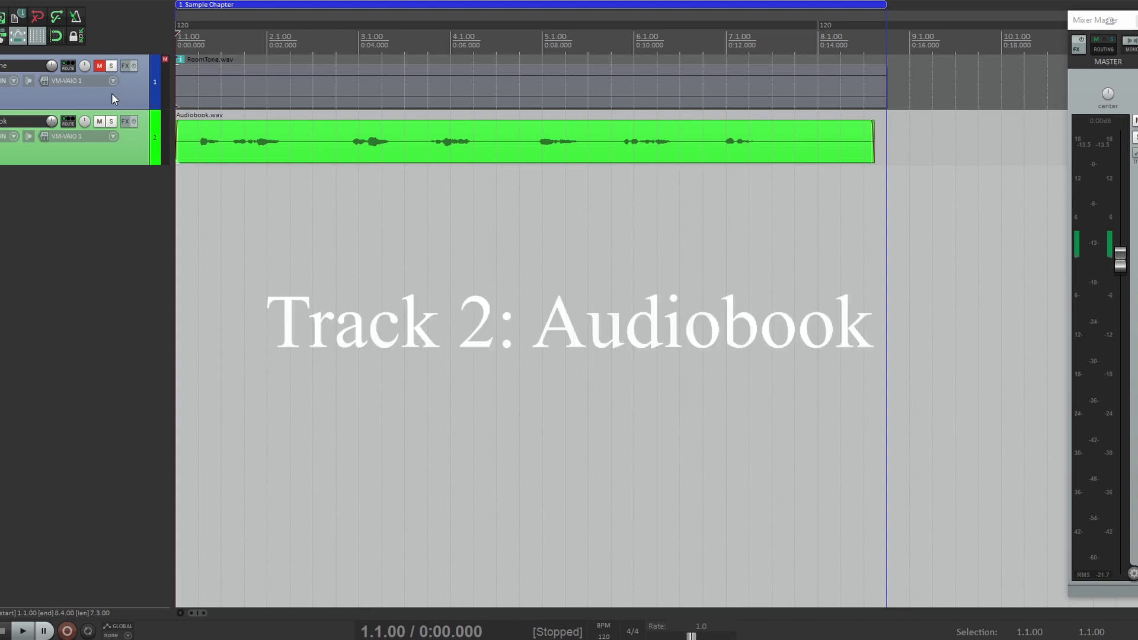
{"action": "key", "text": "space"}
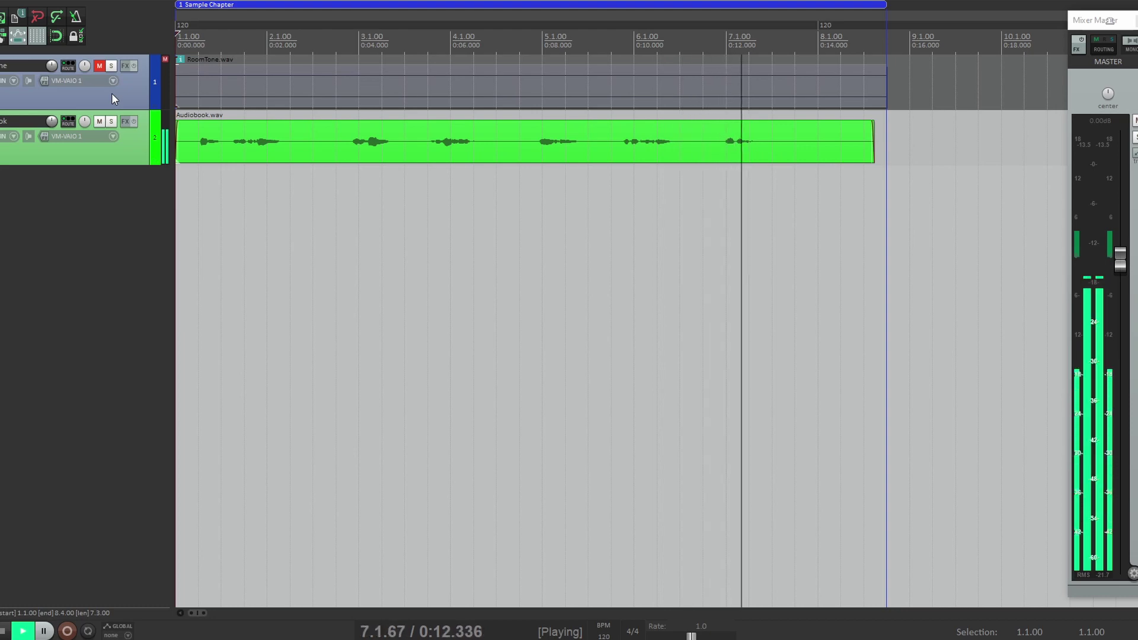
{"action": "key", "text": "space"}
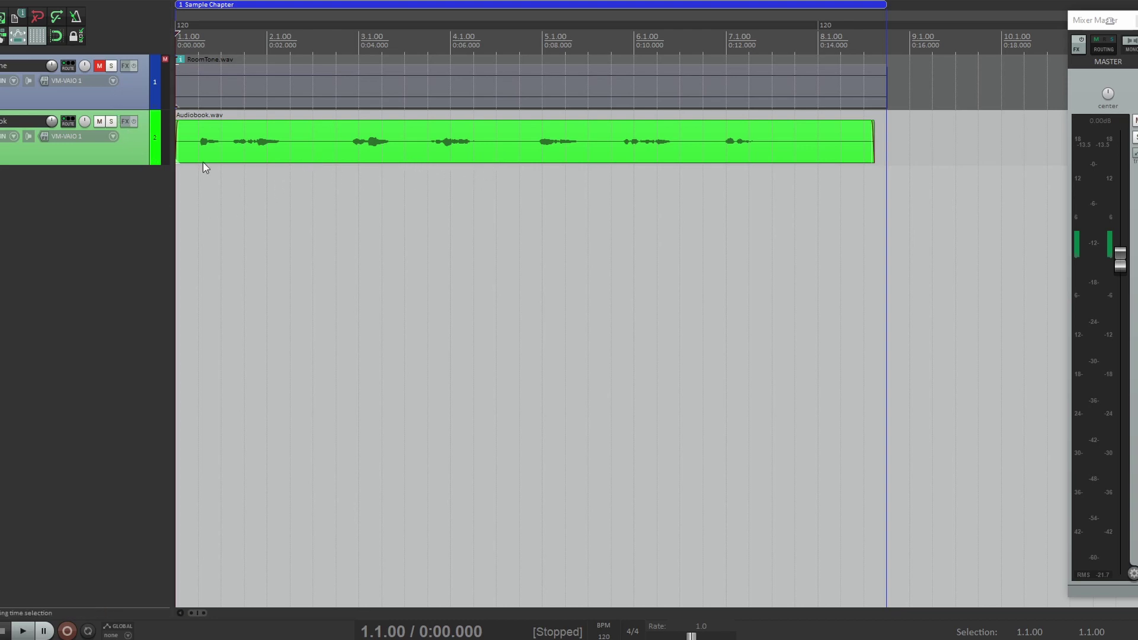
{"action": "left_click", "coordinate": [312, 176]}
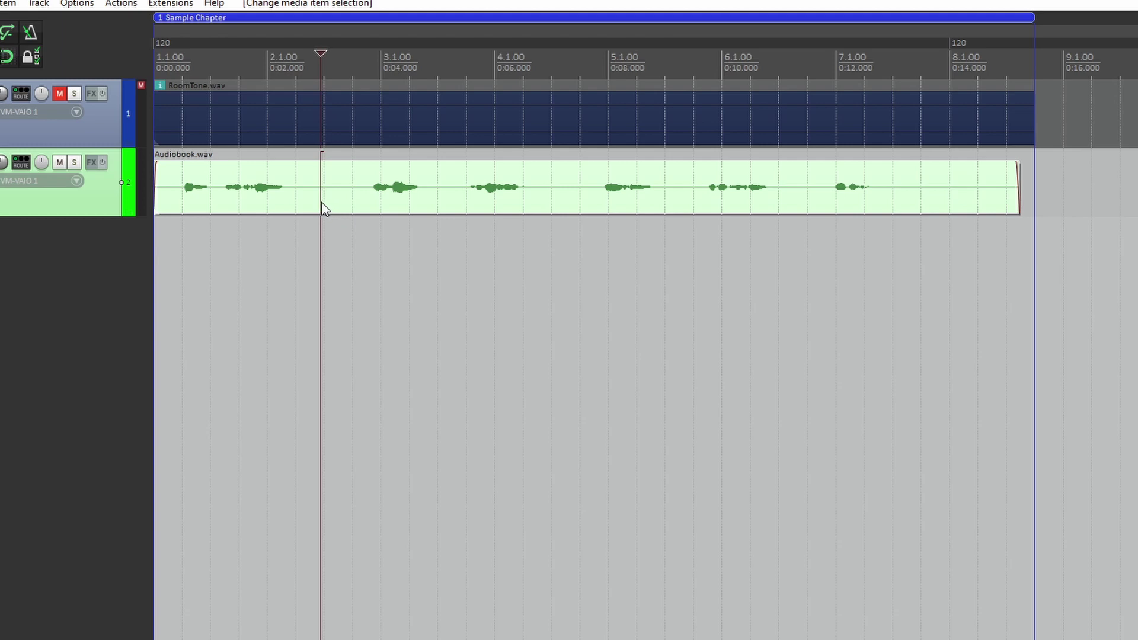
{"action": "key", "text": "s"}
{"action": "left_click_drag", "start_coordinate": [322, 195], "coordinate": [290, 198]}
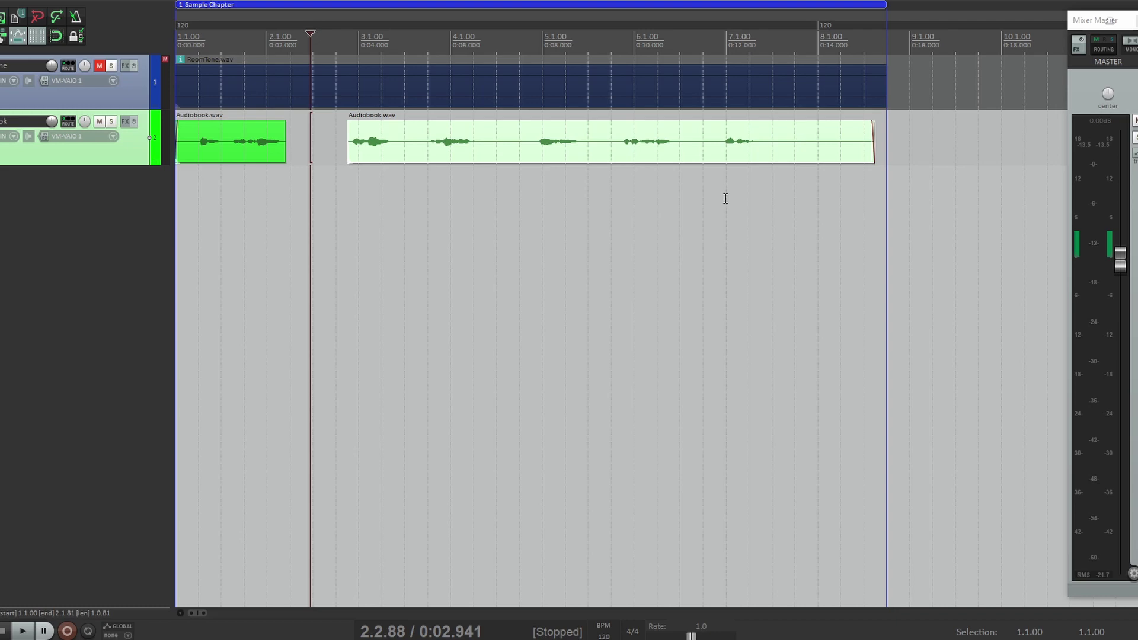
{"action": "key", "text": "ctrl+g"}
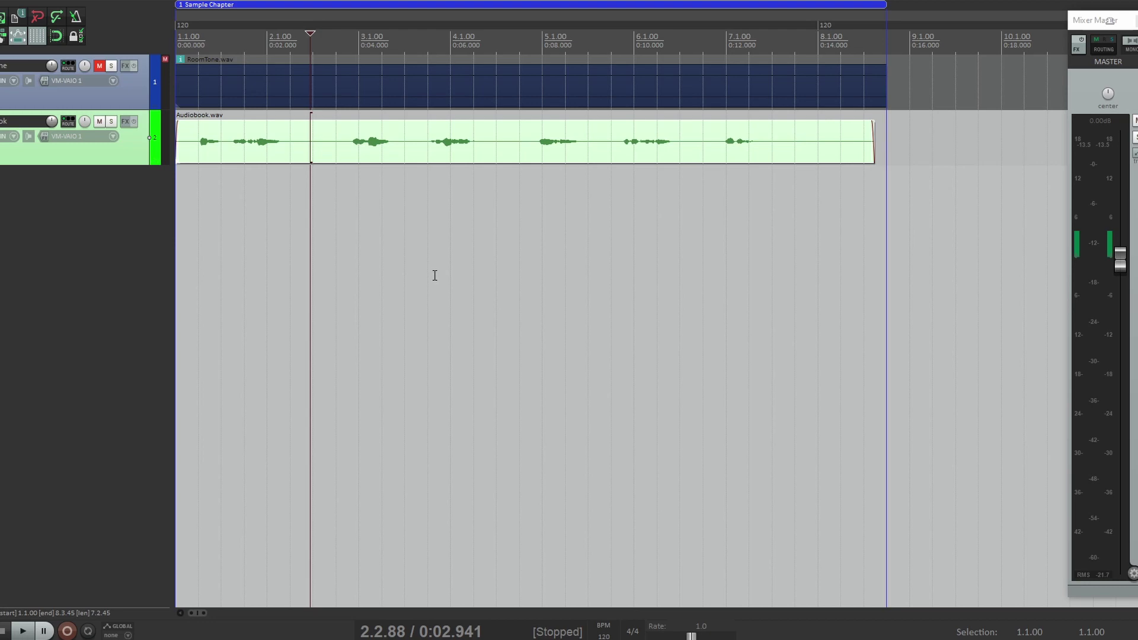
Step: Open Dynamic split items with D and settle the gate threshold at about -45.9 dB
{"action": "key", "text": "d"}
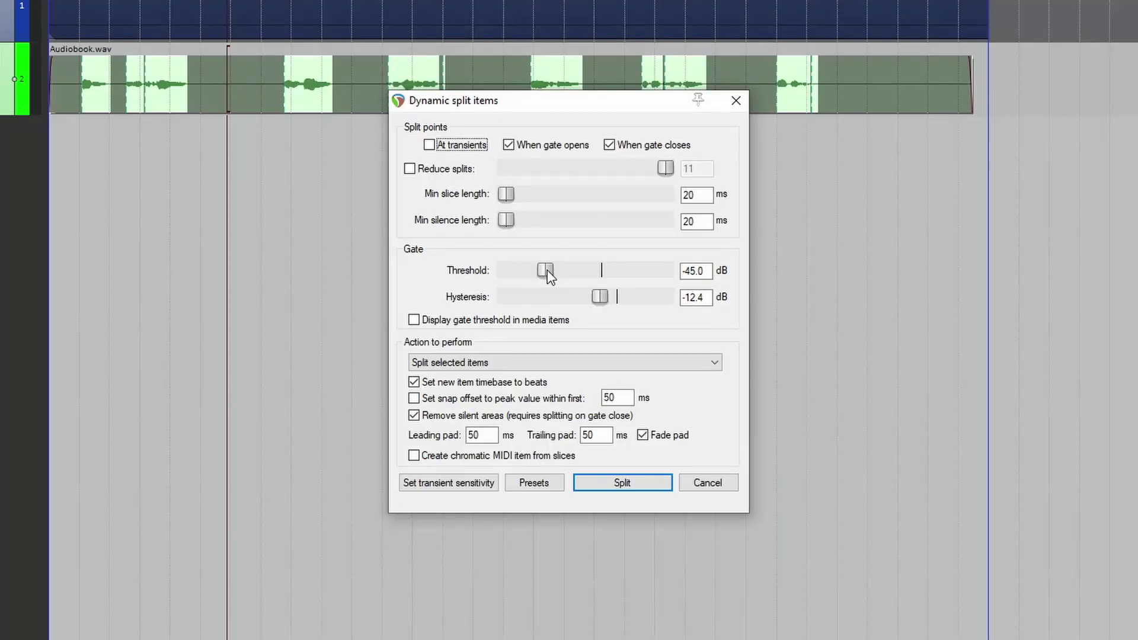
{"action": "left_click_drag", "start_coordinate": [549, 274], "coordinate": [651, 270]}
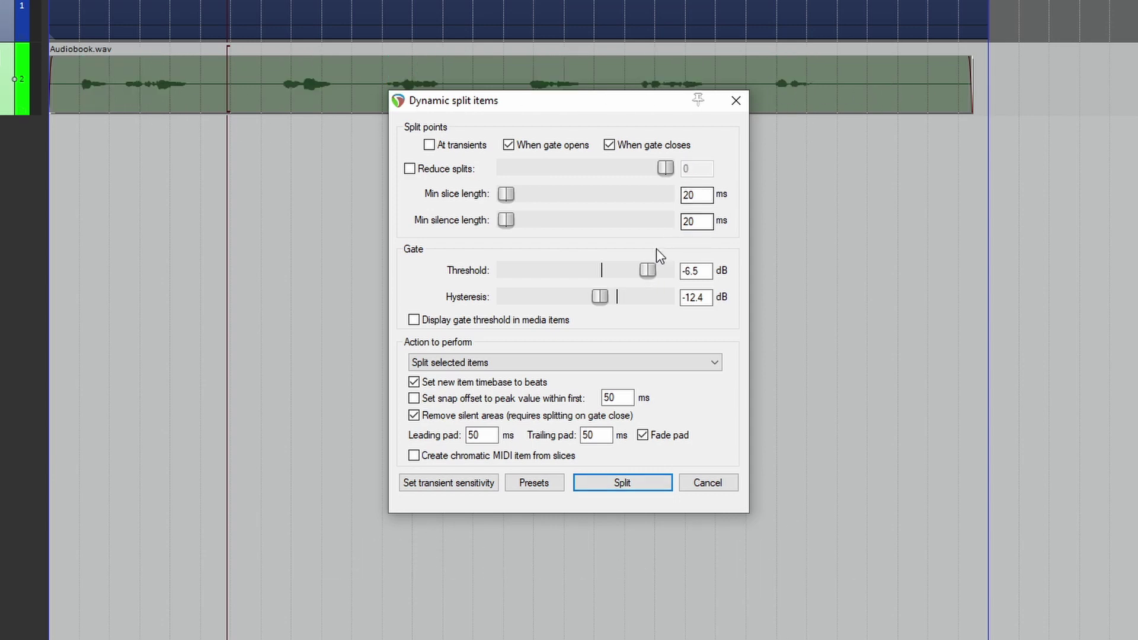
{"action": "left_click_drag", "start_coordinate": [648, 271], "coordinate": [503, 269]}
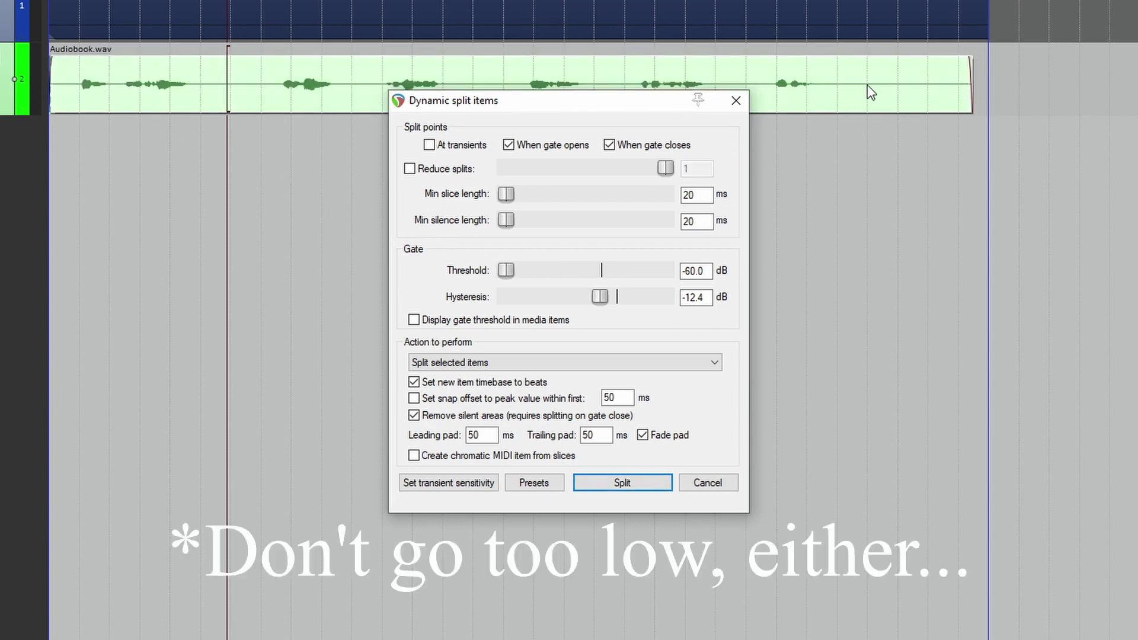
{"action": "left_click_drag", "start_coordinate": [505, 270], "coordinate": [552, 289]}
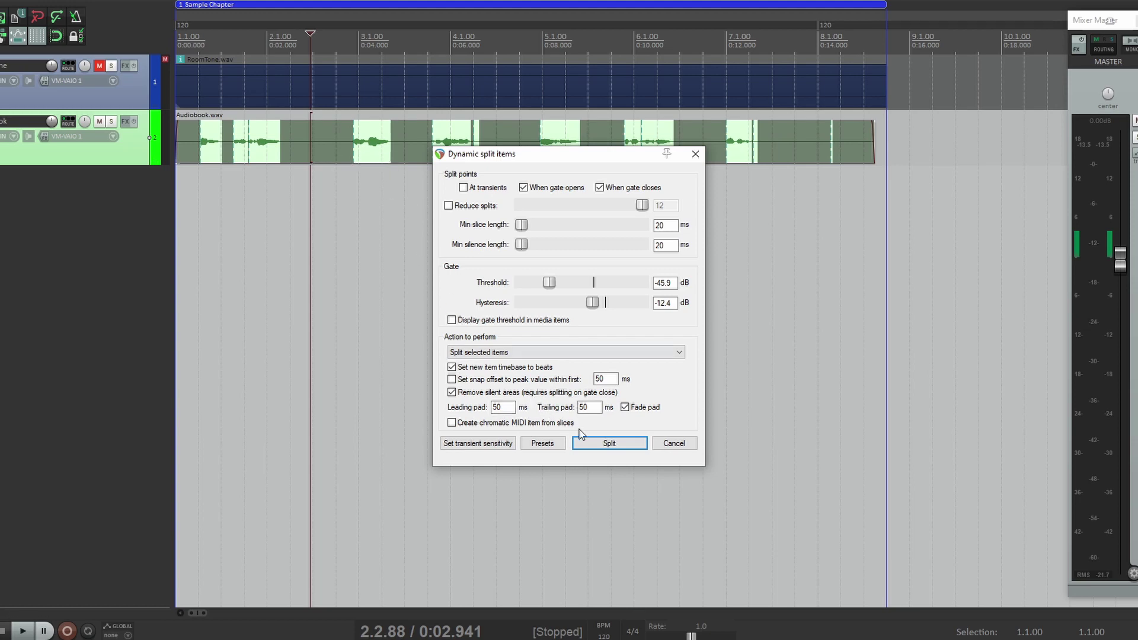
Step: Apply the dynamic split, leaving eight speech items with the silences removed
{"action": "left_click", "coordinate": [602, 446]}
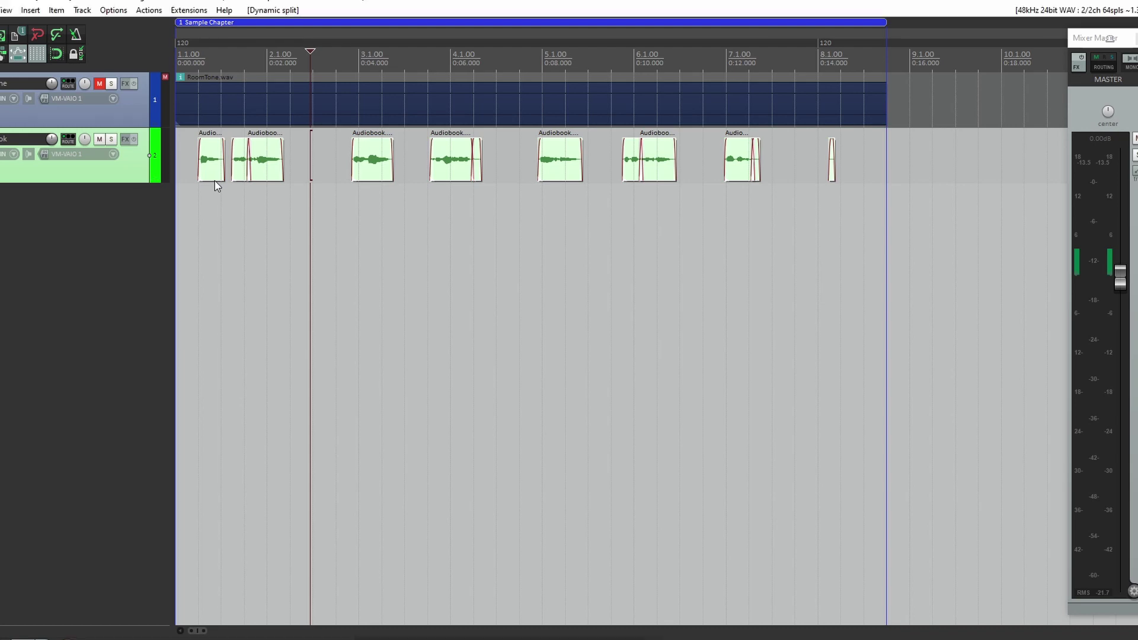
Step: From the Actions list, create a new custom action named 'Room Tone Paste'
{"action": "left_click", "coordinate": [150, 13]}
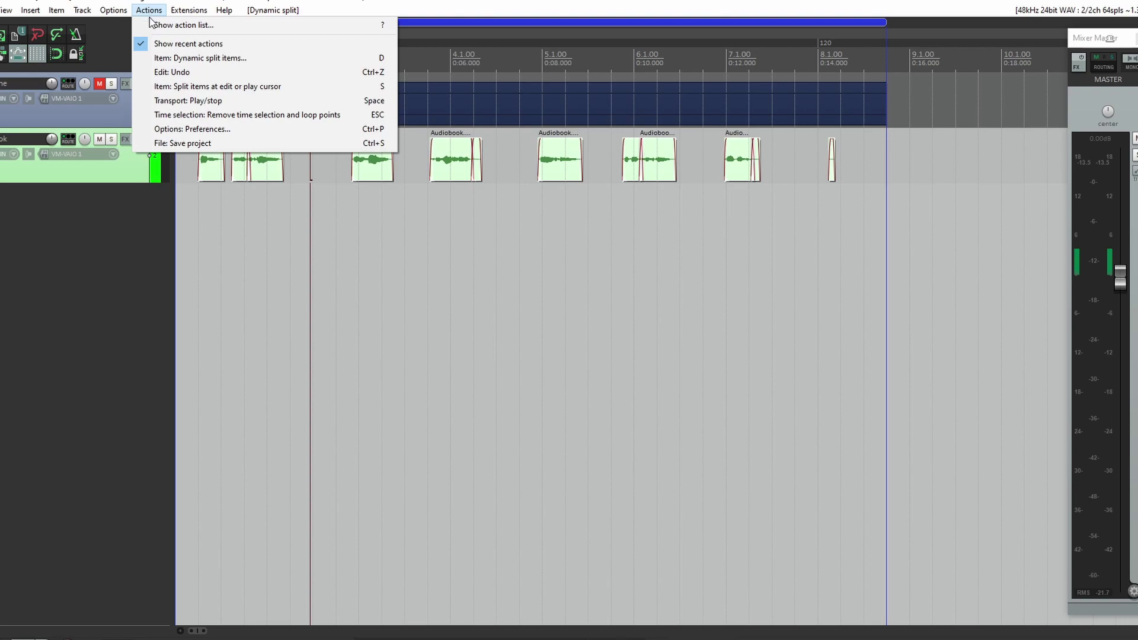
{"action": "left_click", "coordinate": [162, 26]}
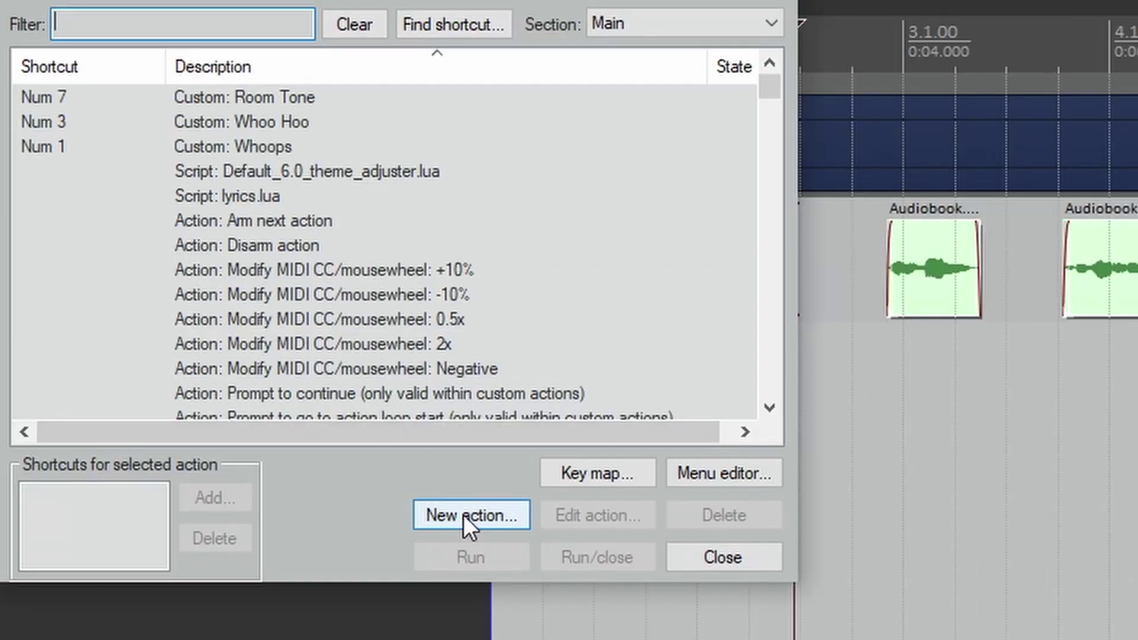
{"action": "left_click", "coordinate": [463, 515]}
{"action": "left_click", "coordinate": [489, 553]}
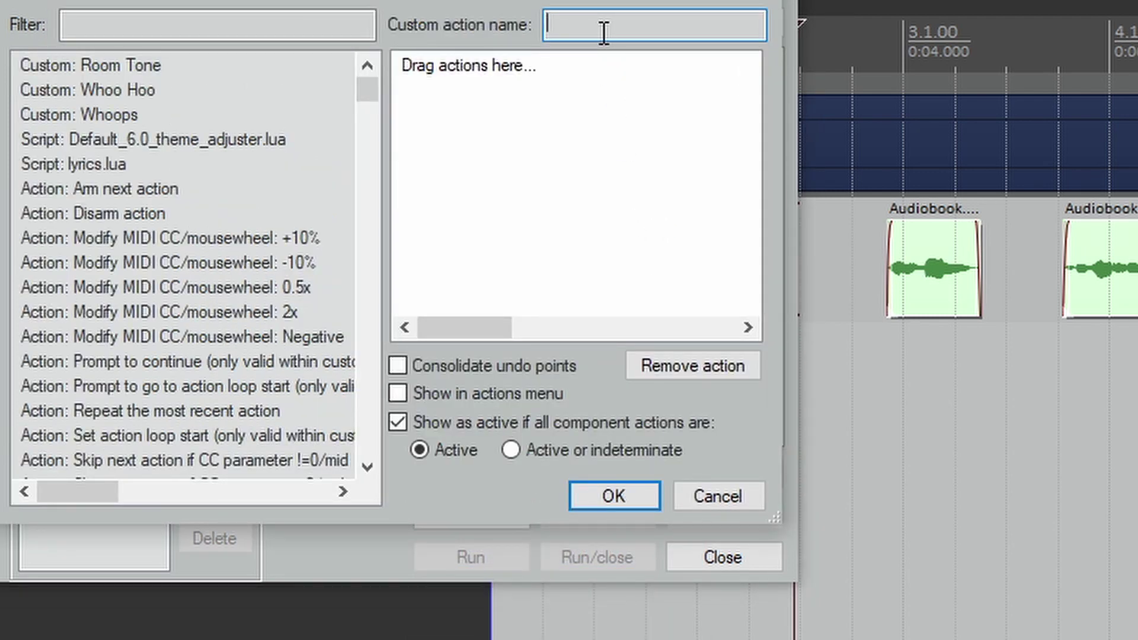
{"action": "type", "text": "Room Tone Paste"}
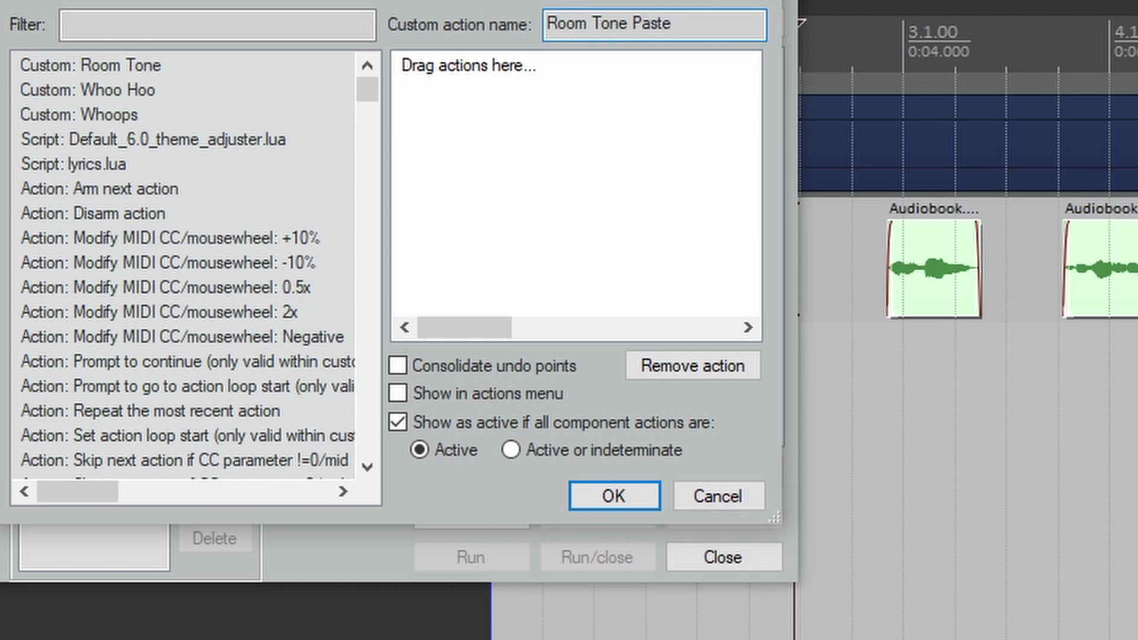
{"action": "left_click", "coordinate": [267, 34]}
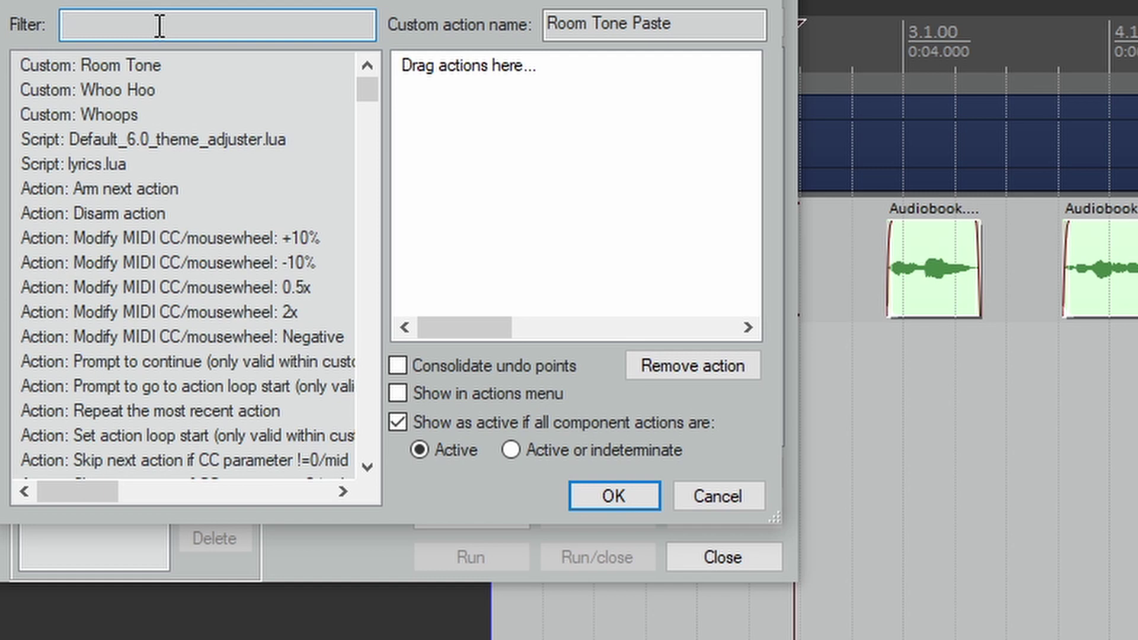
Step: Add 'SWS: Select only track 1' and 'Toggle ripple editing per-track' to the action, then clear the filter
{"action": "type", "text": "sek"}
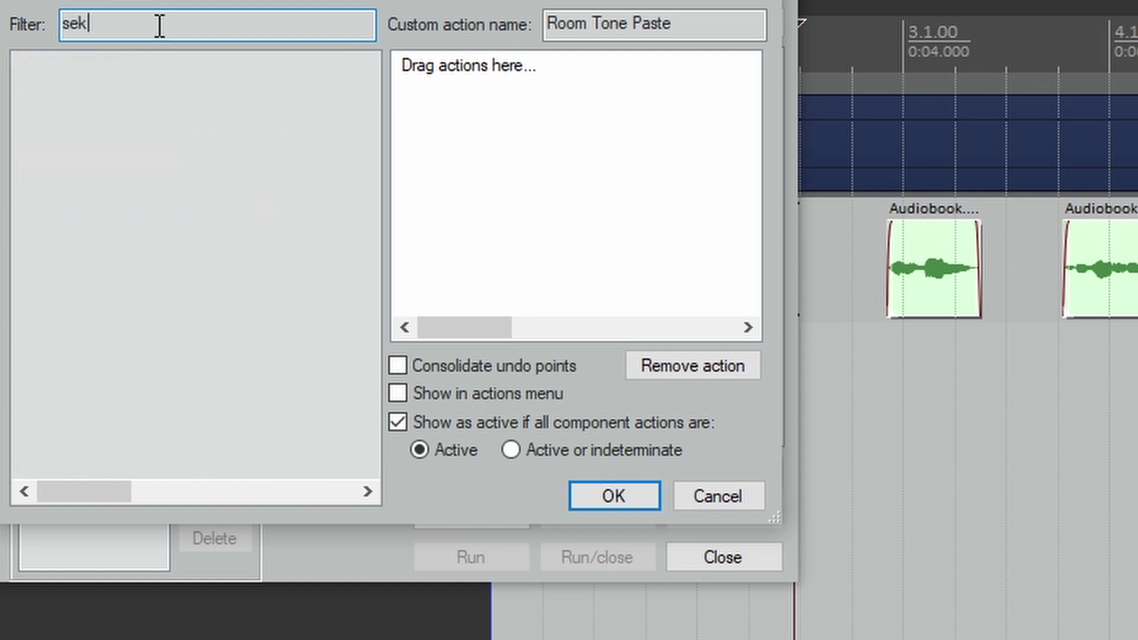
{"action": "key", "text": "BackSpace"}
{"action": "type", "text": "lect only"}
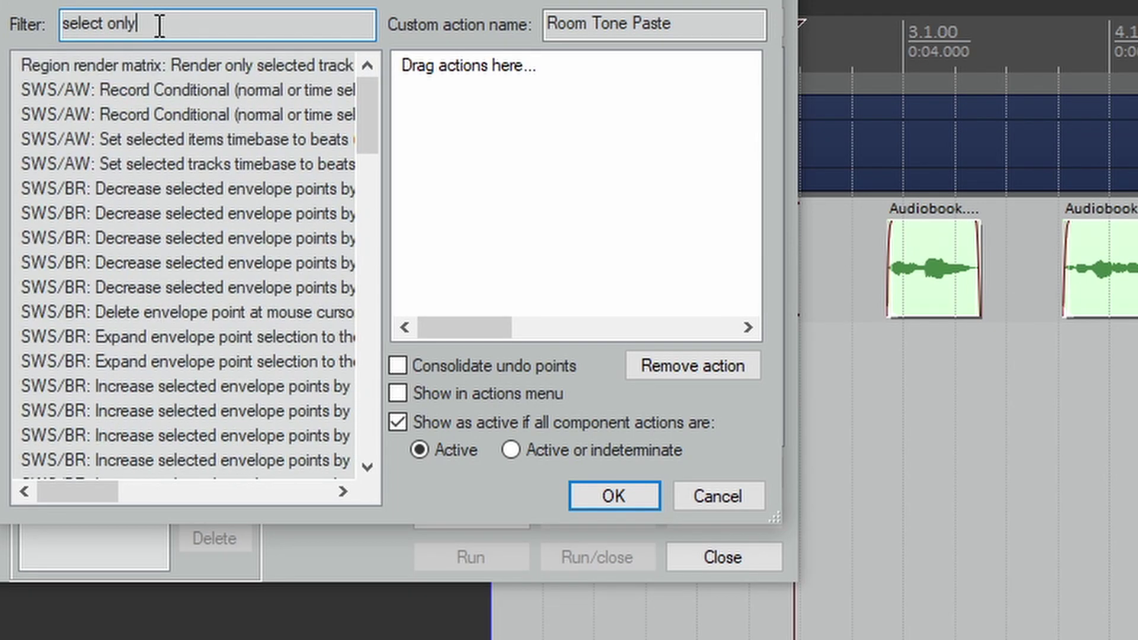
{"action": "type", "text": " trac"}
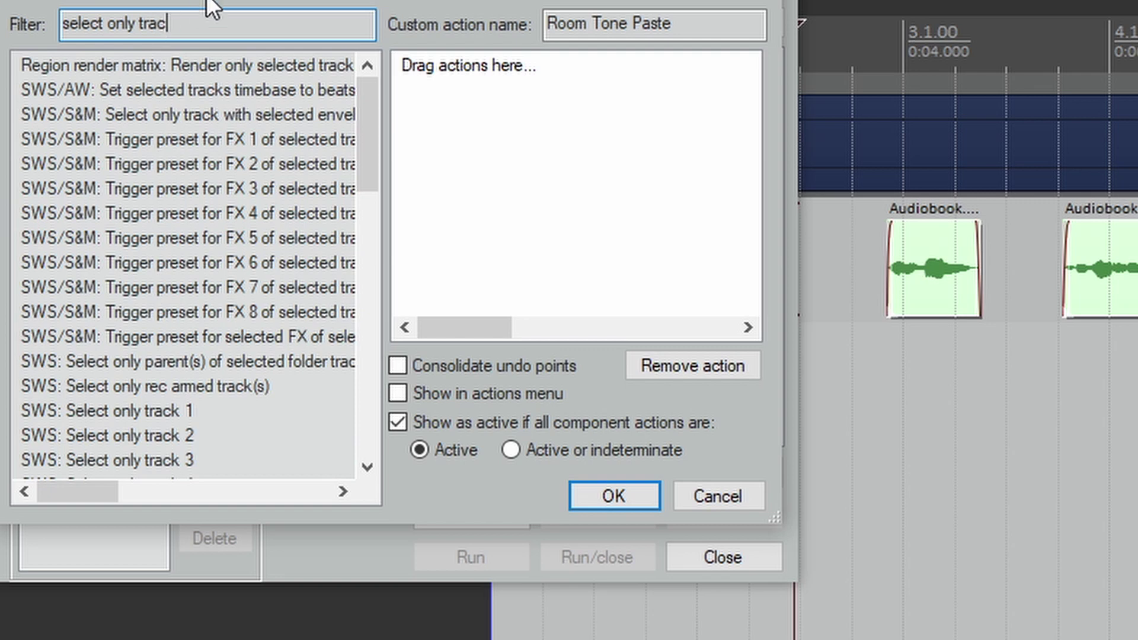
{"action": "double_click", "coordinate": [94, 412]}
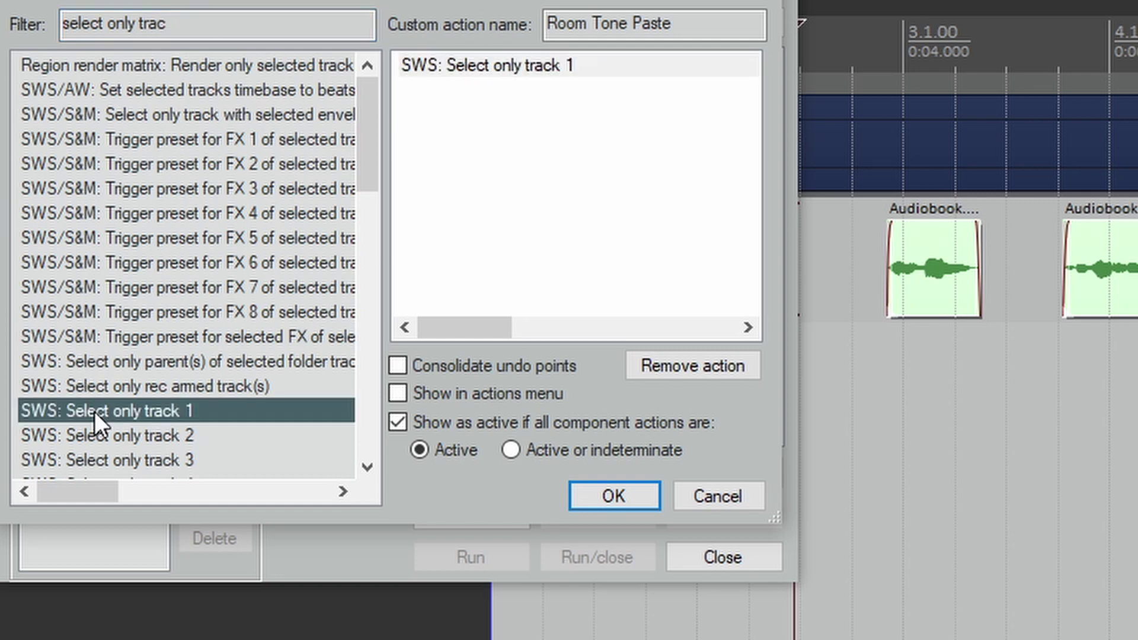
{"action": "left_click_drag", "start_coordinate": [178, 24], "coordinate": [3, 26]}
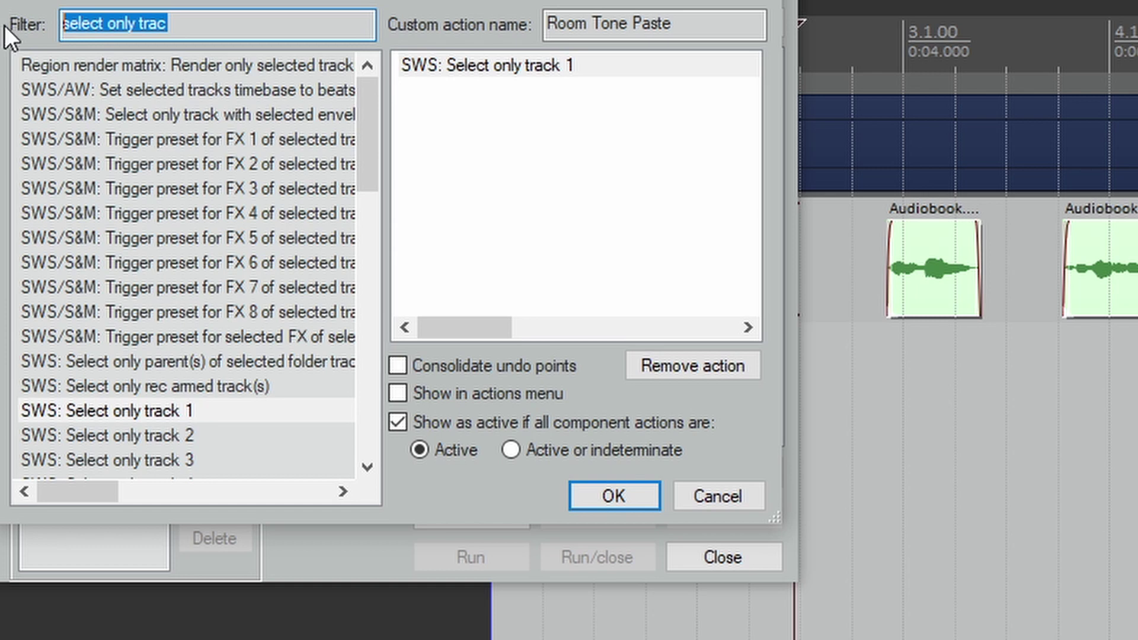
{"action": "type", "text": "t"}
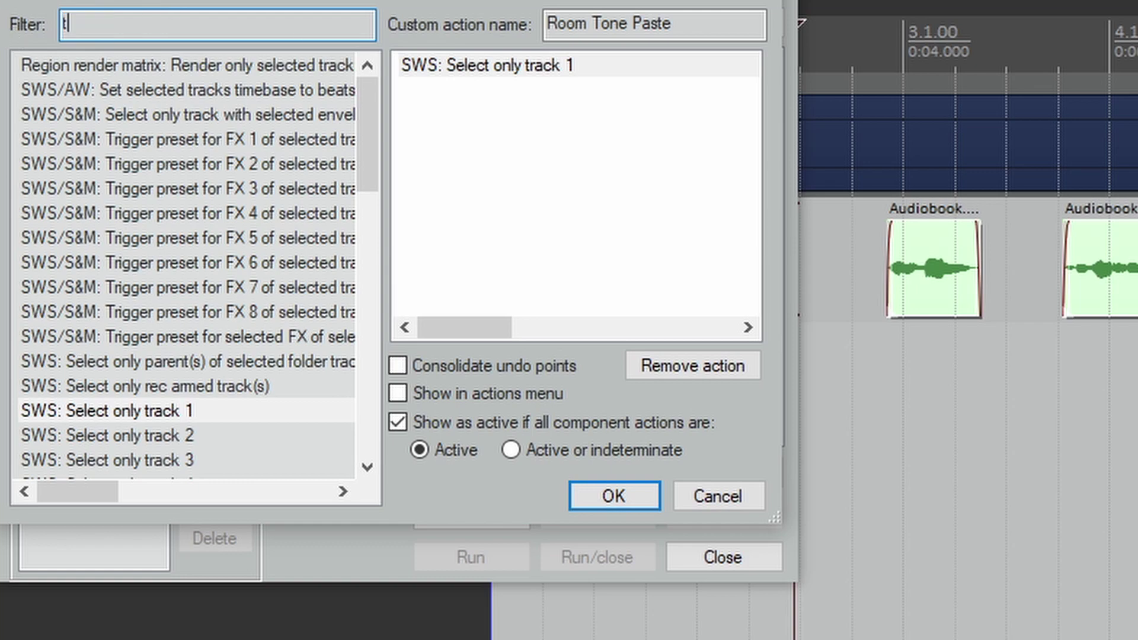
{"action": "type", "text": "oggle rippl"}
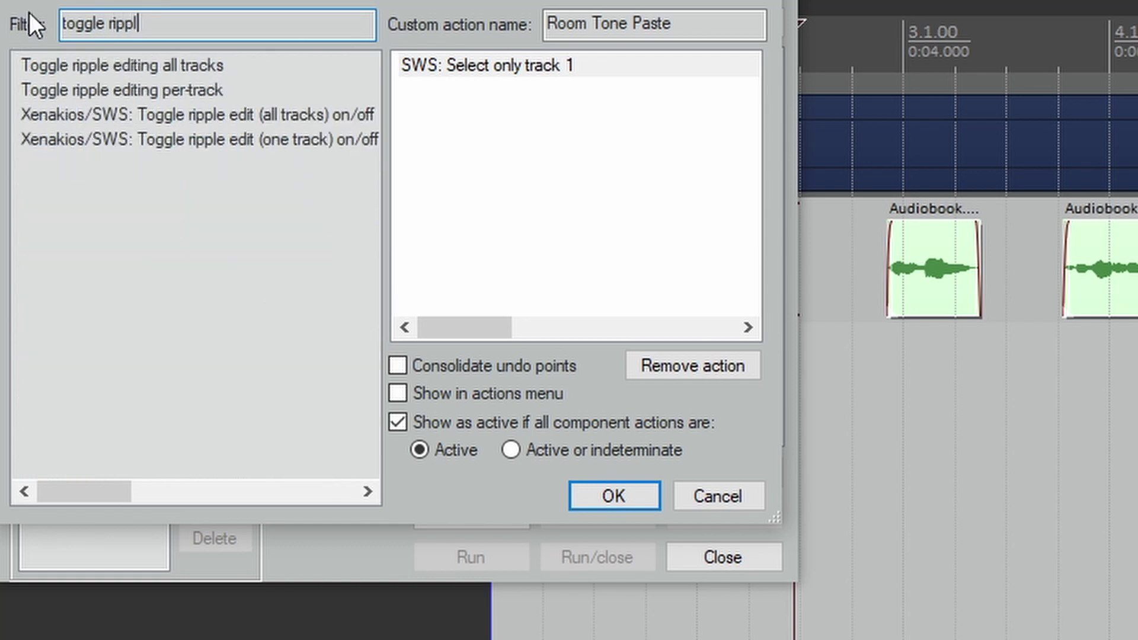
{"action": "double_click", "coordinate": [128, 89]}
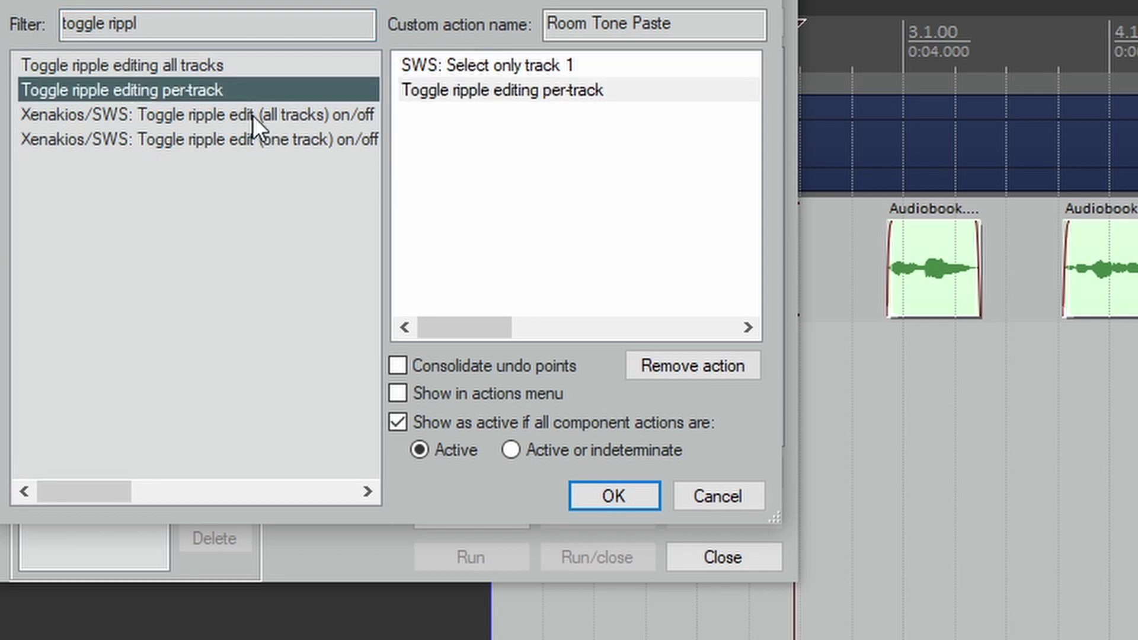
{"action": "left_click_drag", "start_coordinate": [178, 24], "coordinate": [45, 24]}
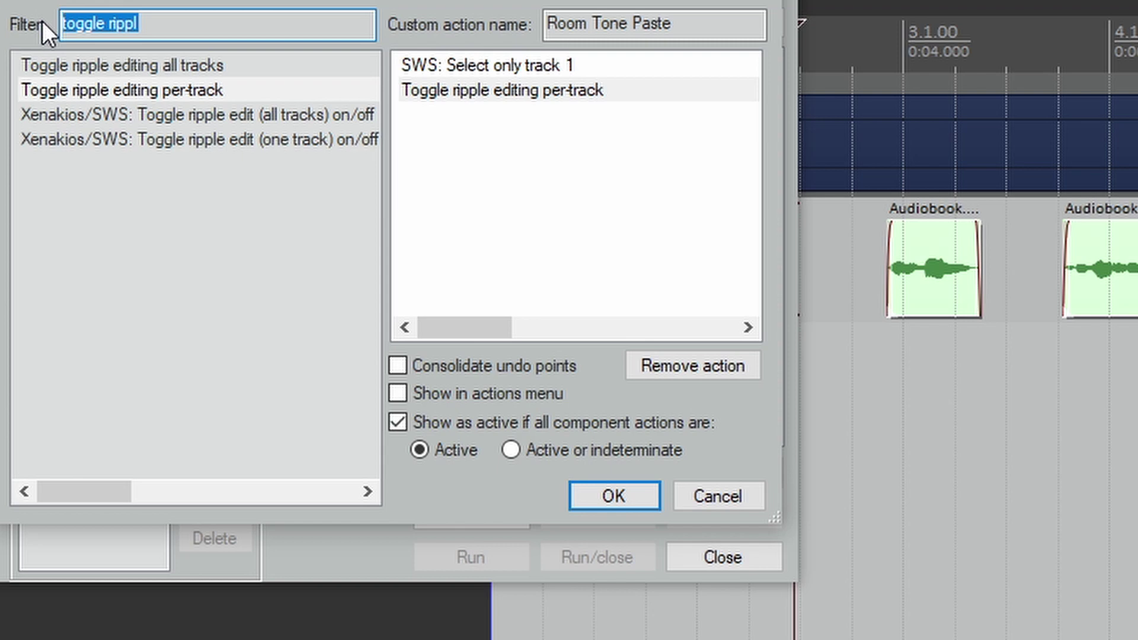
{"action": "key", "text": "BackSpace"}
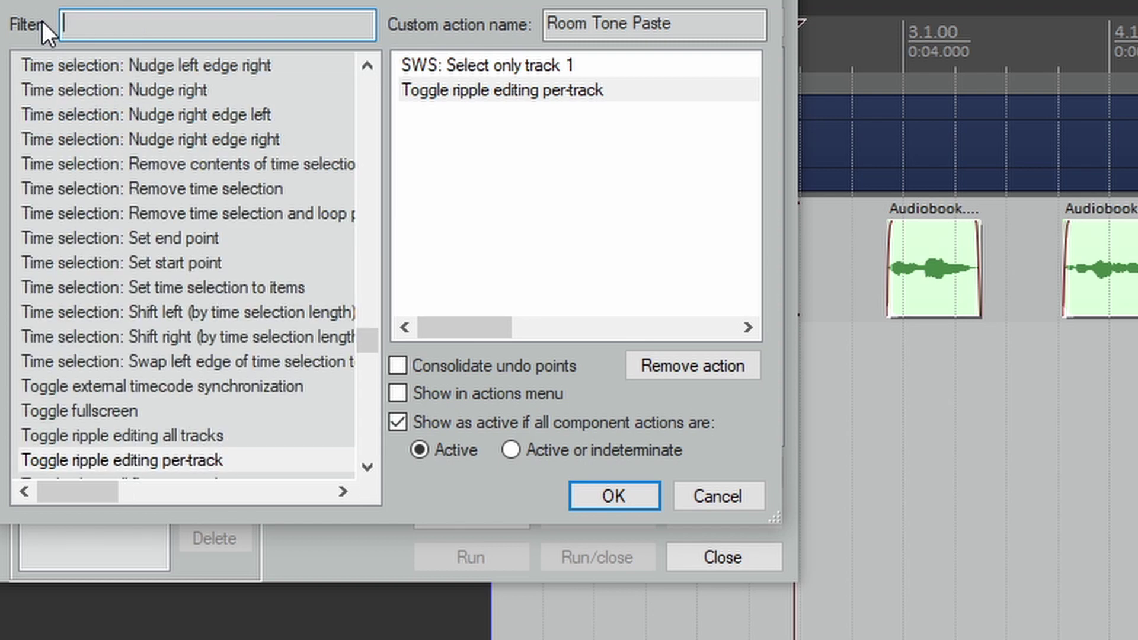
Step: Add 'Select all items in track' and 'Go to end of project' to Room Tone Paste
{"action": "type", "text": "sele"}
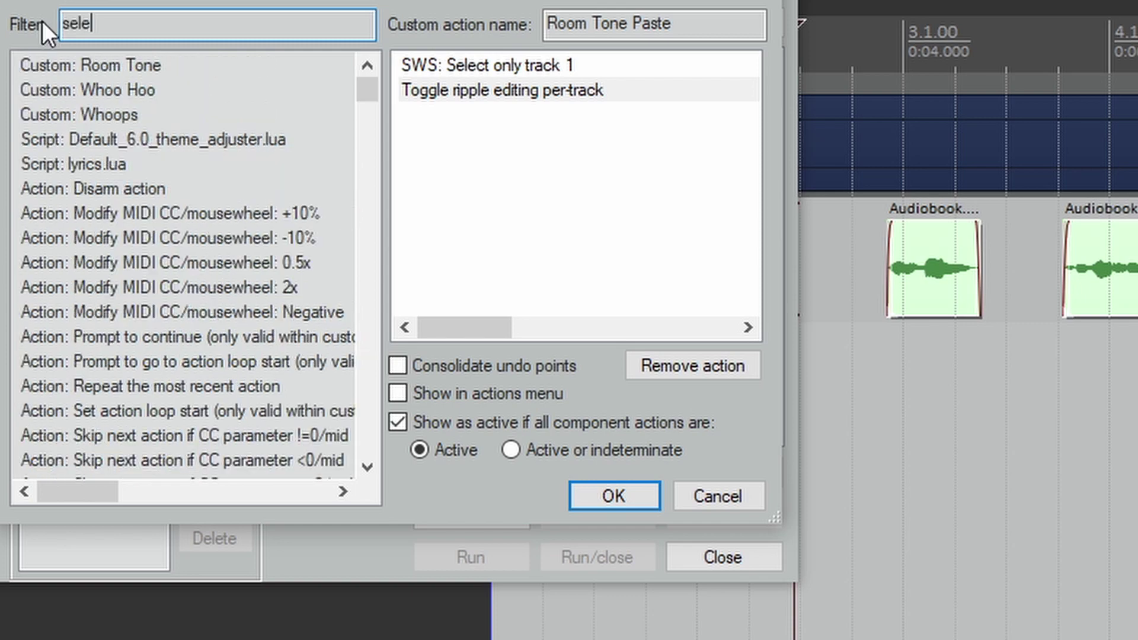
{"action": "type", "text": "ct all it"}
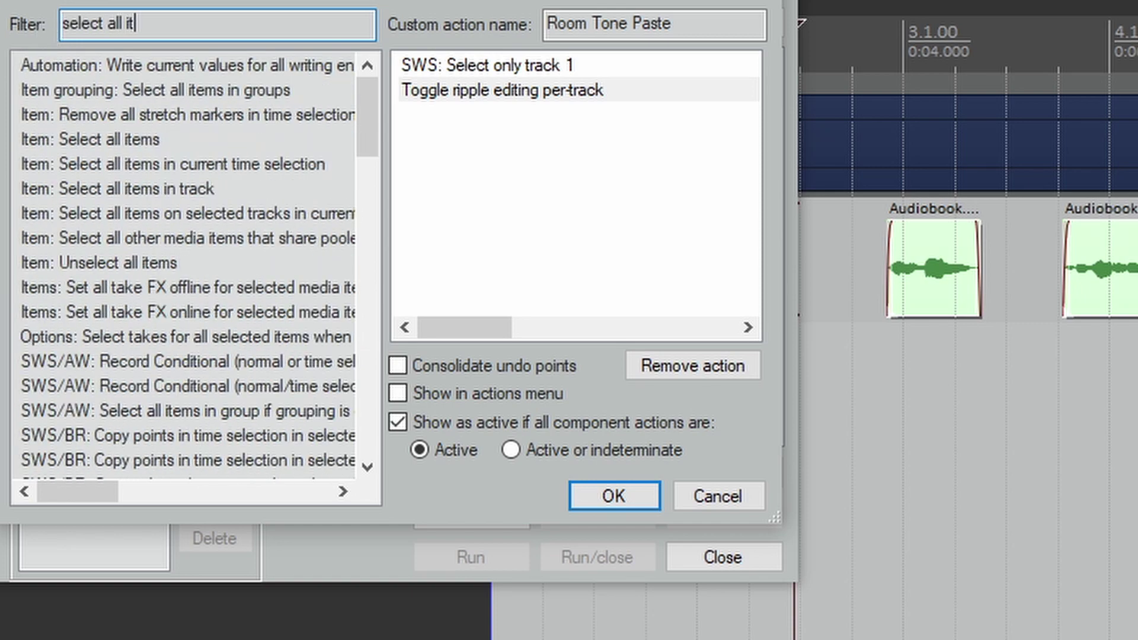
{"action": "type", "text": "ems in tr"}
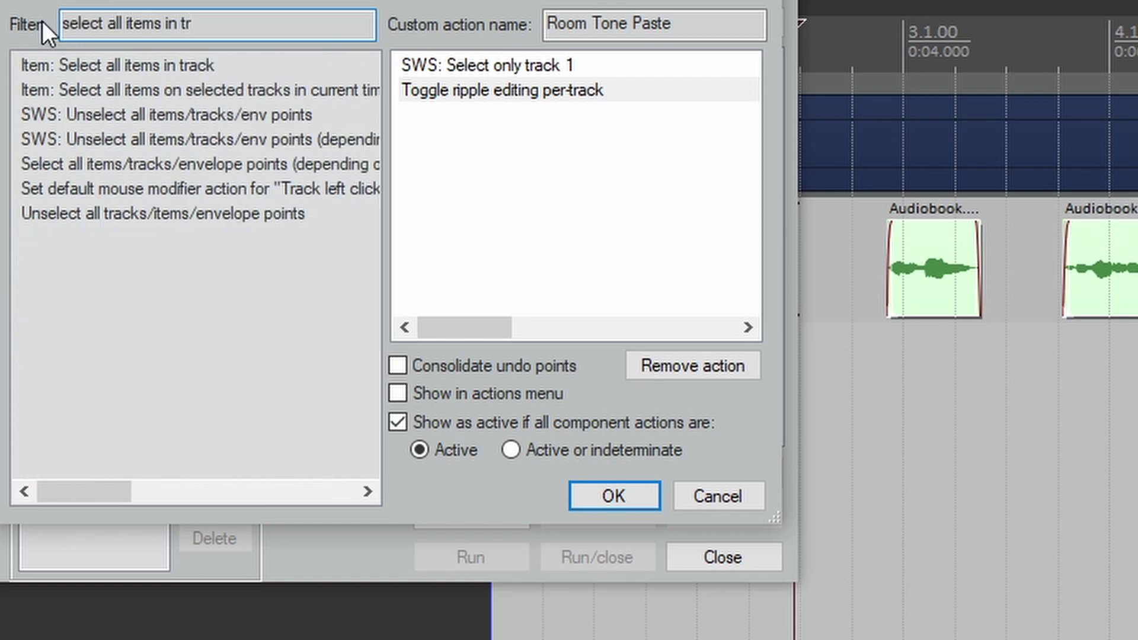
{"action": "double_click", "coordinate": [112, 70]}
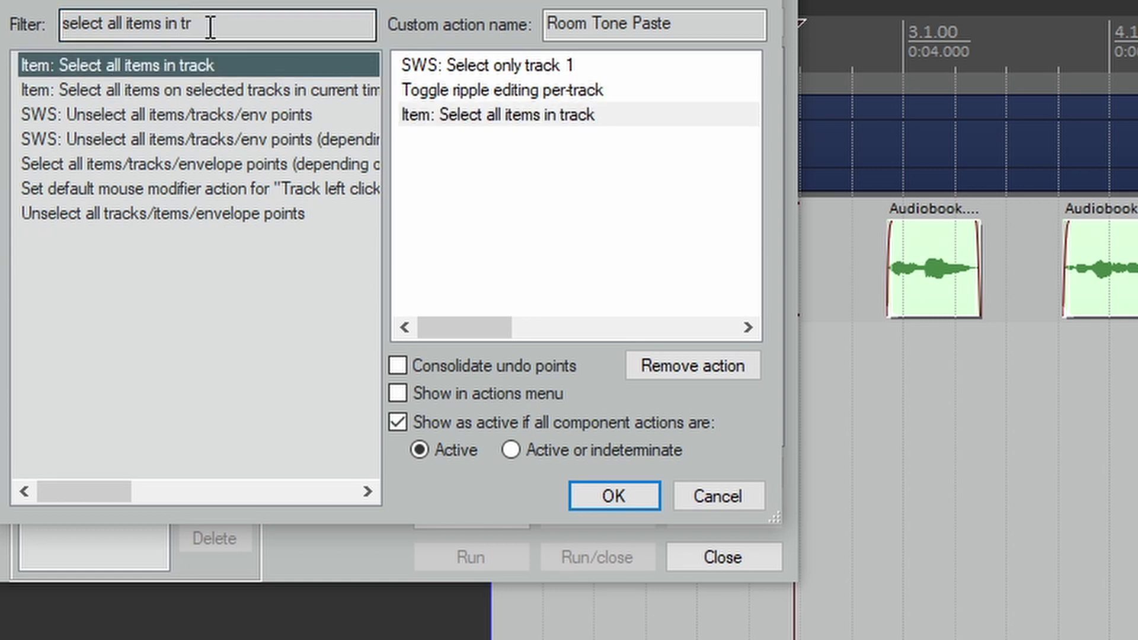
{"action": "left_click_drag", "start_coordinate": [216, 25], "coordinate": [66, 26]}
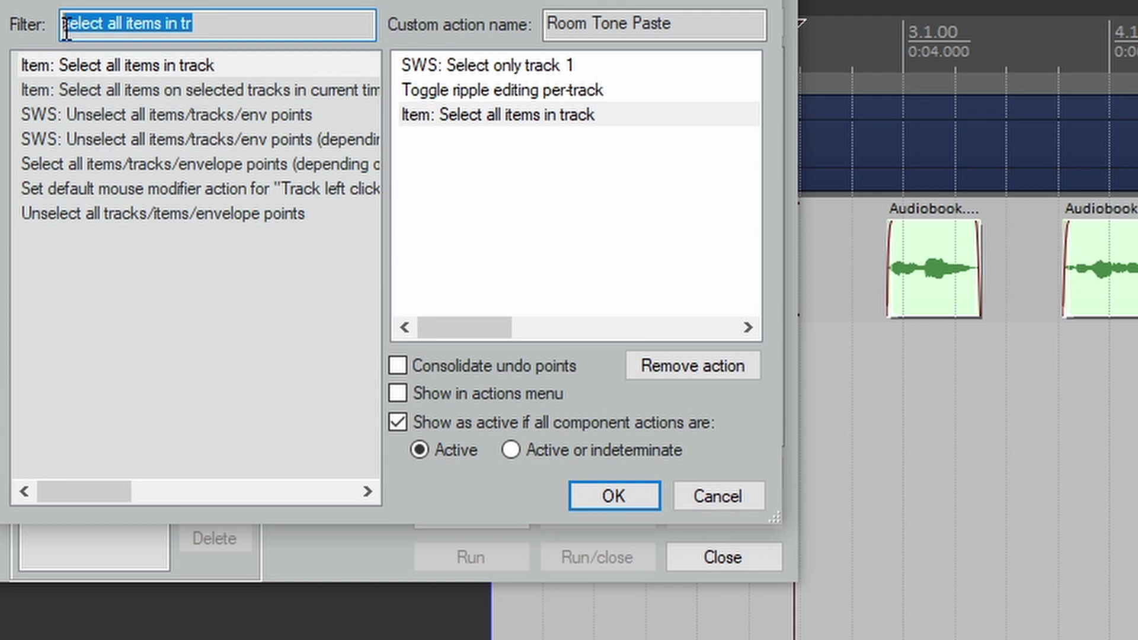
{"action": "type", "text": "fa"}
{"action": "type", "text": "nsport go to"}
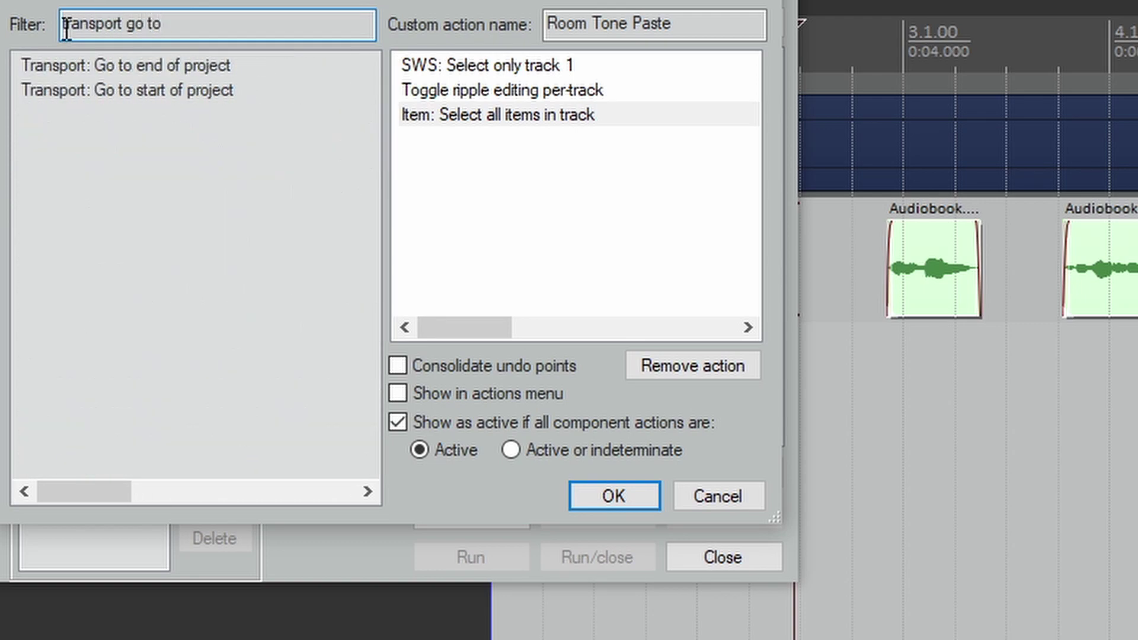
{"action": "double_click", "coordinate": [183, 62]}
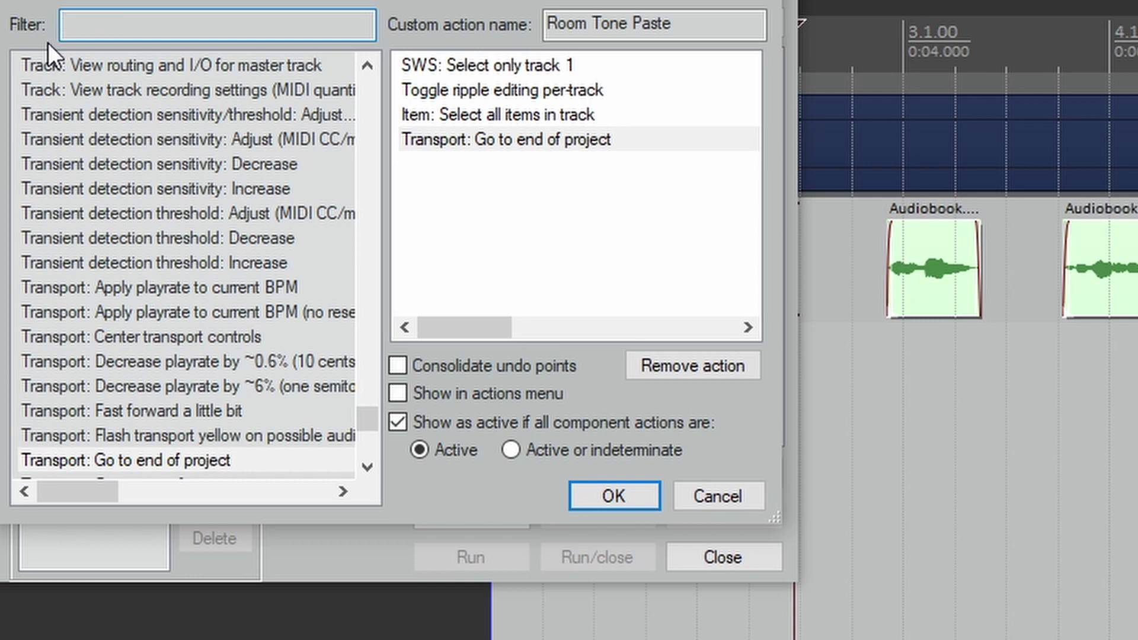
Step: Add 'Trim right edge to edit cursor', 'Move items down one track' and 'Toggle ripple editing per-track'
{"action": "type", "text": "rim right"}
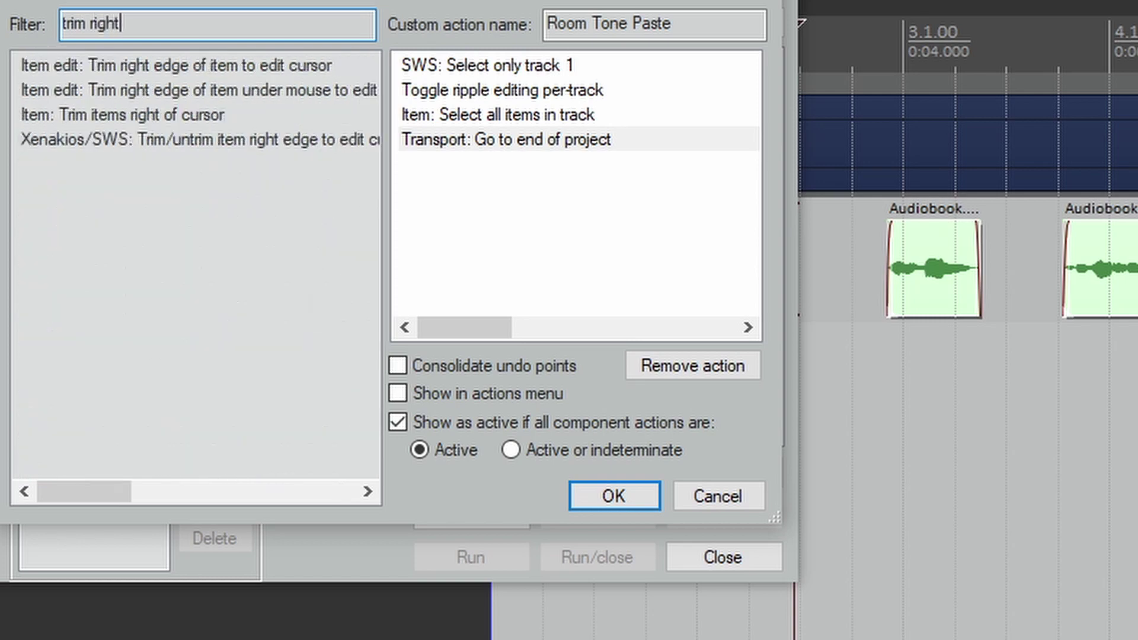
{"action": "type", "text": " ed"}
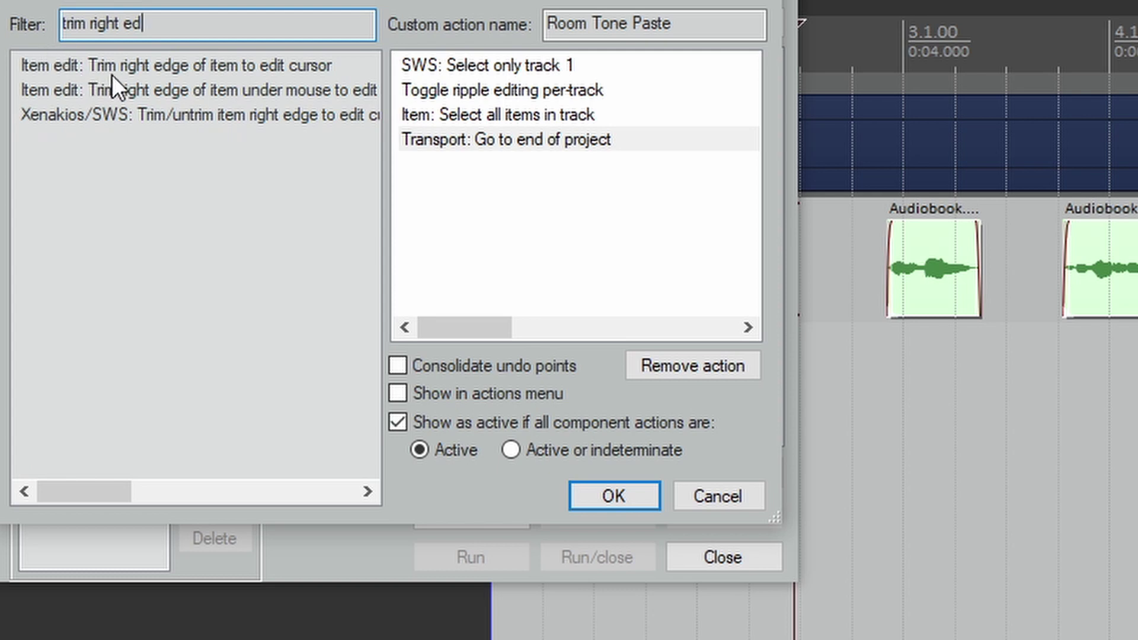
{"action": "double_click", "coordinate": [238, 66]}
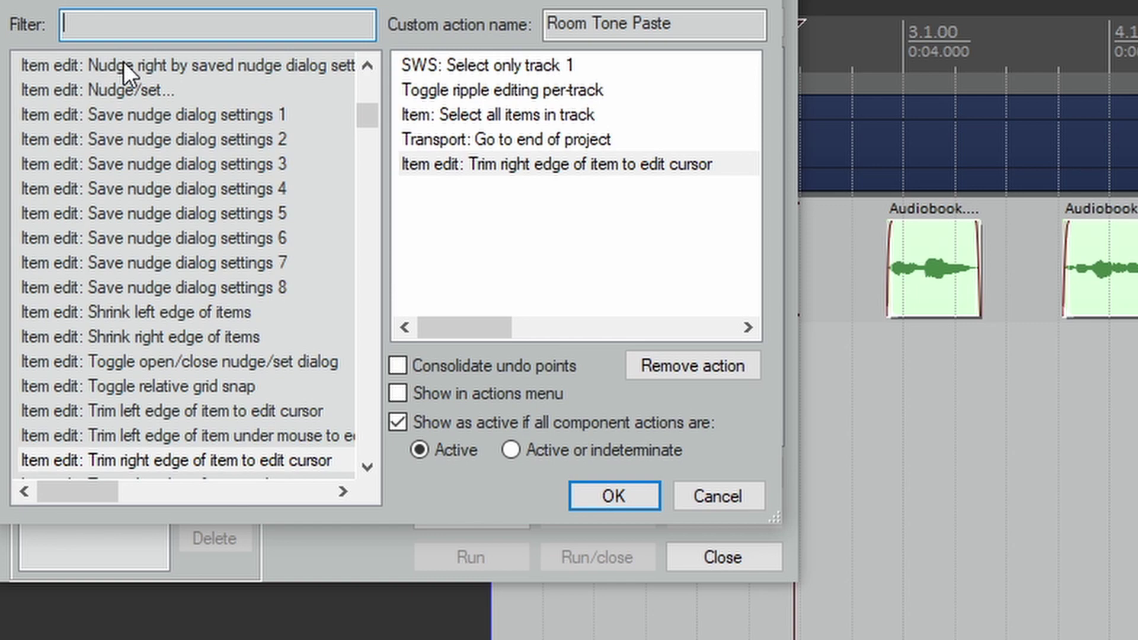
{"action": "type", "text": "move i"}
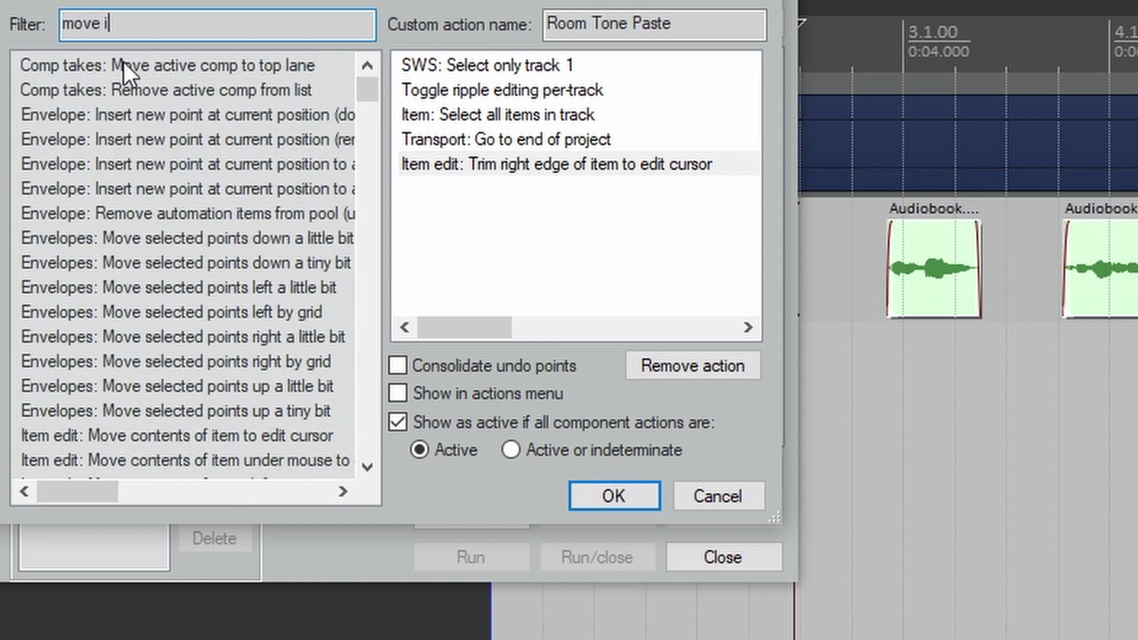
{"action": "type", "text": "tems down"}
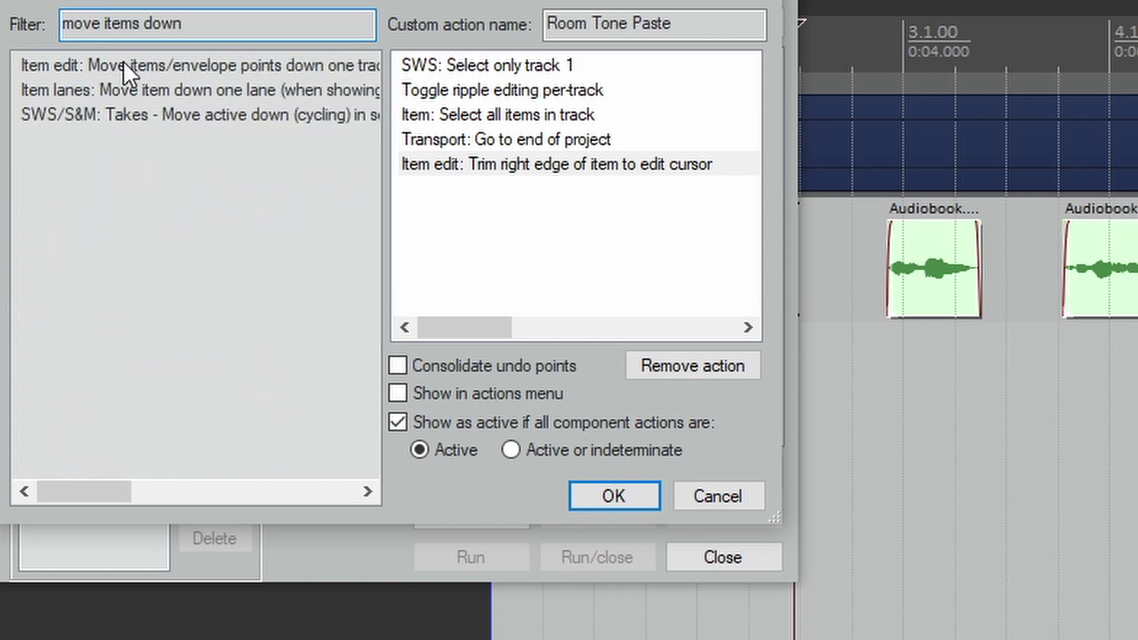
{"action": "double_click", "coordinate": [332, 72]}
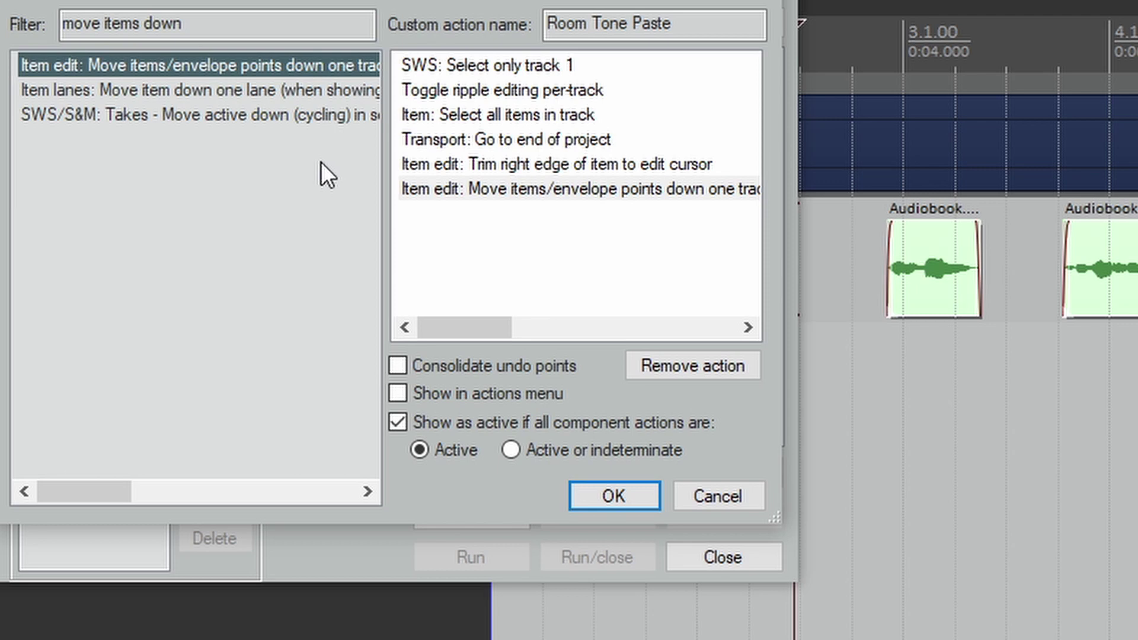
{"action": "left_click", "coordinate": [229, 24]}
{"action": "left_click_drag", "start_coordinate": [229, 23], "coordinate": [64, 23]}
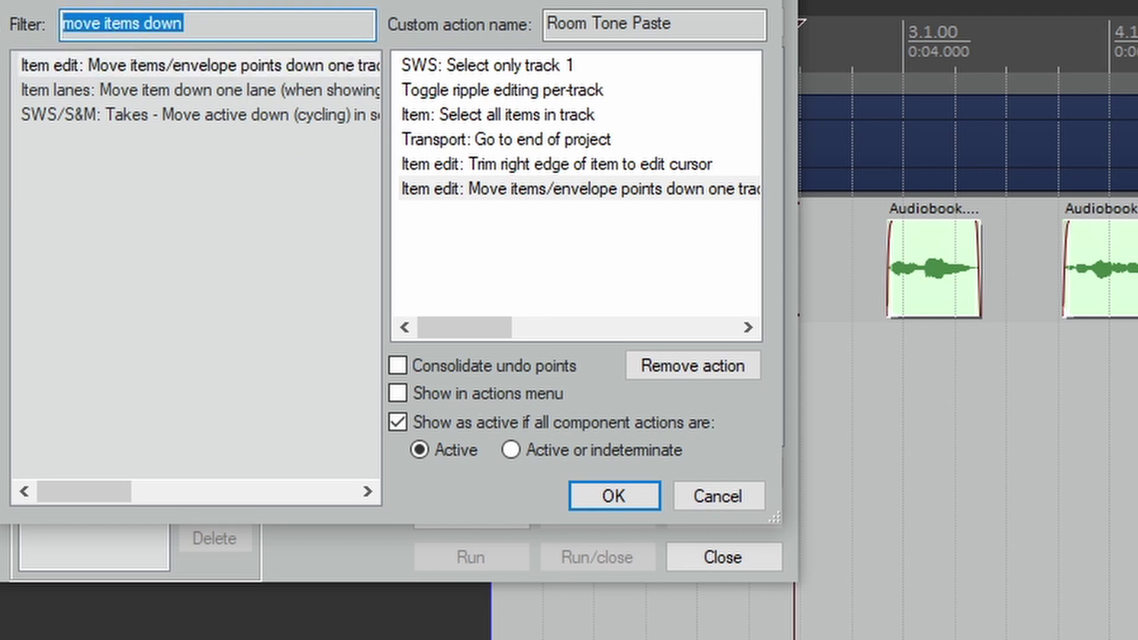
{"action": "type", "text": "toggle ri"}
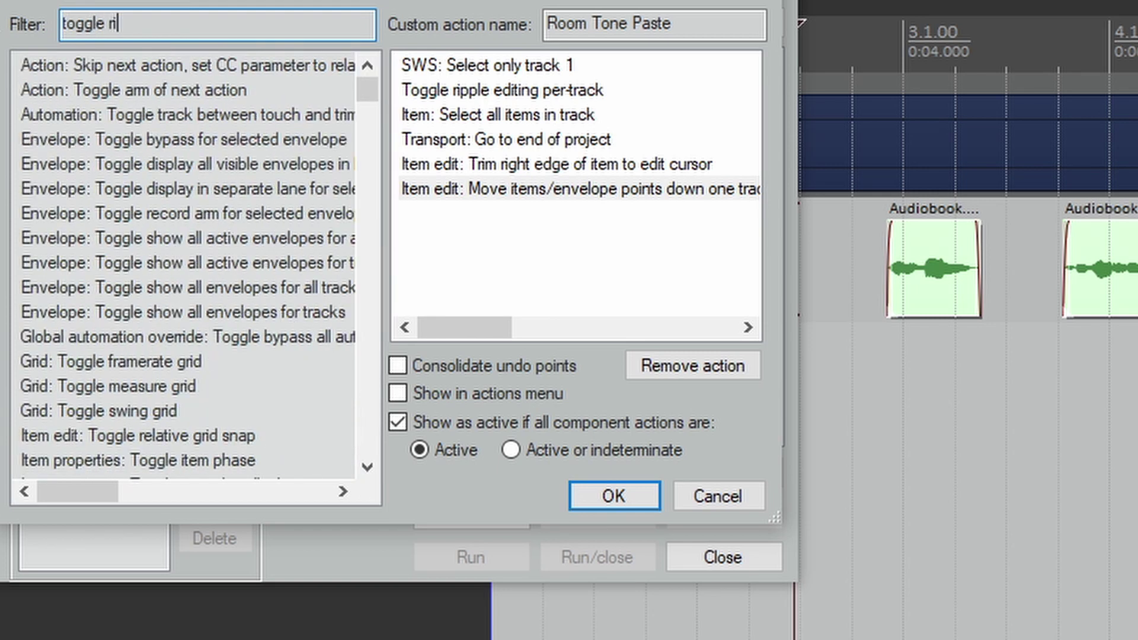
{"action": "type", "text": "p"}
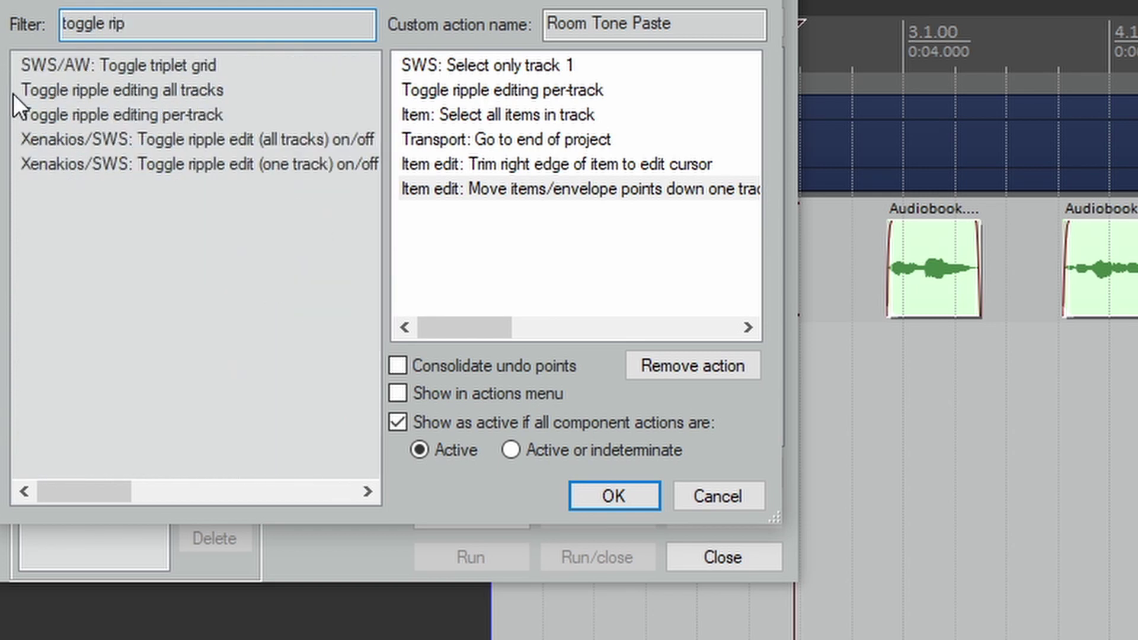
{"action": "double_click", "coordinate": [150, 119]}
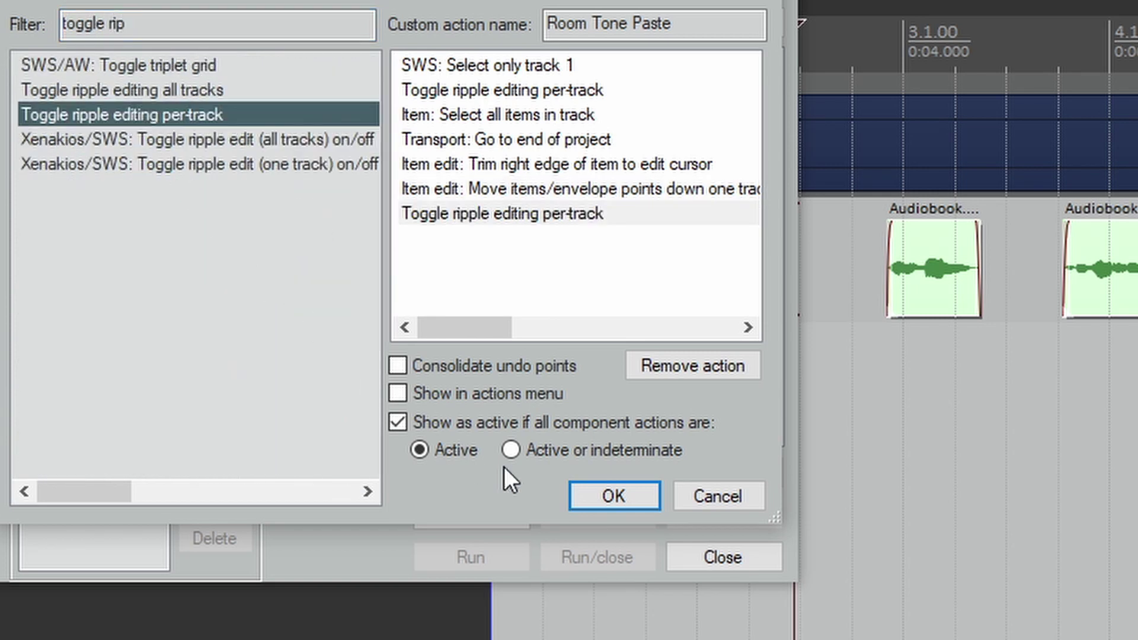
Step: Save Room Tone Paste and assign it the Num 4 shortcut, overriding the key's old mapping
{"action": "left_click", "coordinate": [593, 493]}
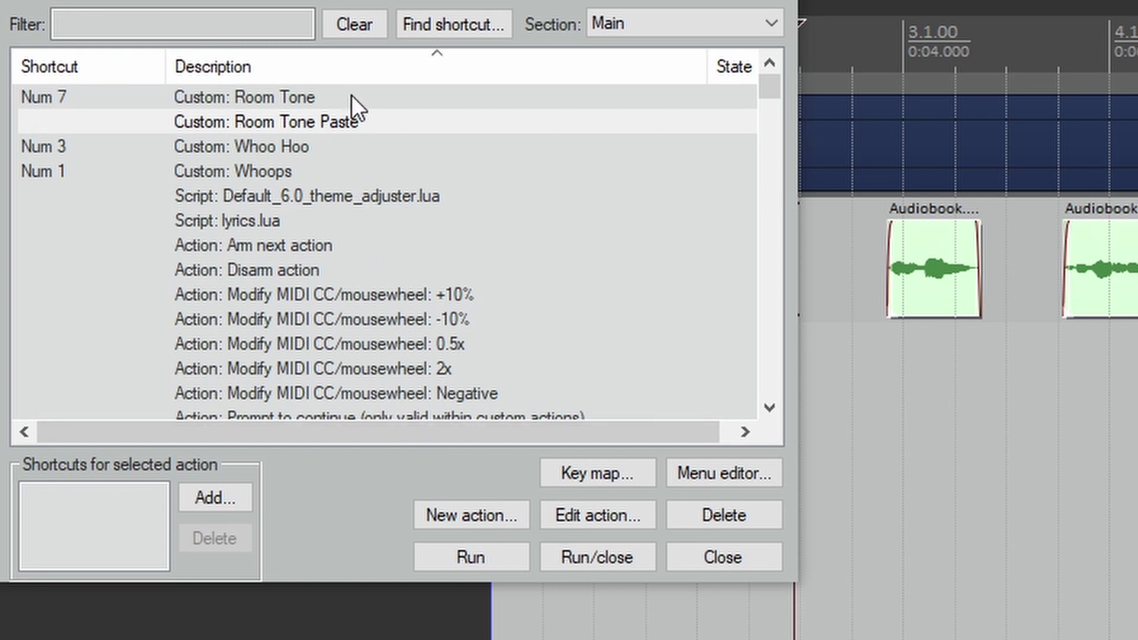
{"action": "left_click", "coordinate": [337, 121]}
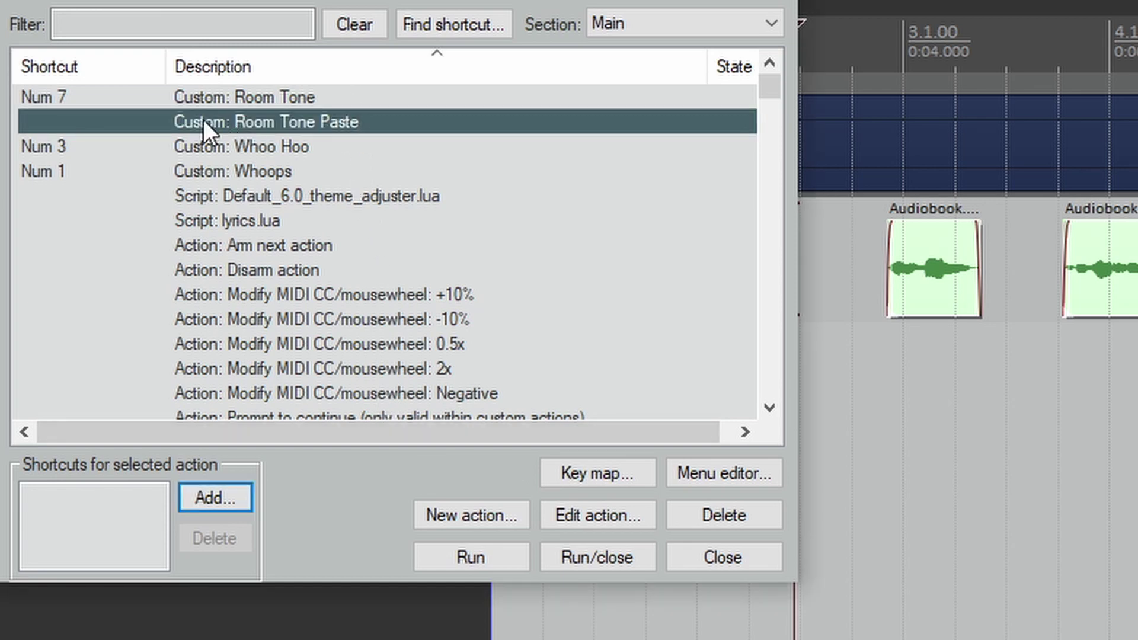
{"action": "left_click", "coordinate": [231, 498]}
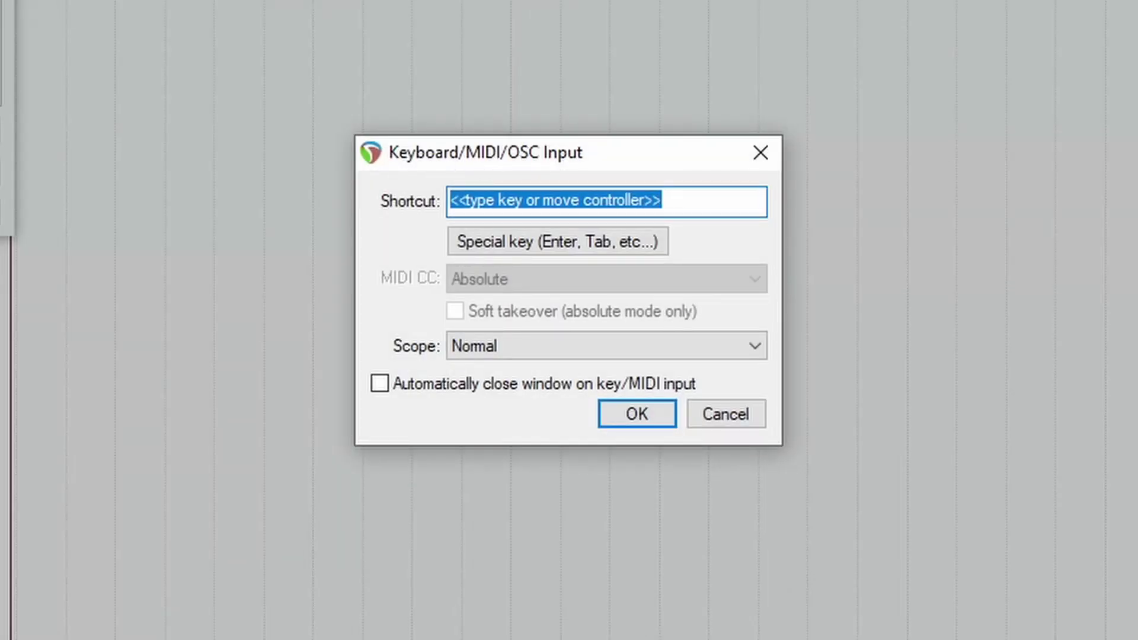
{"action": "key", "text": "KP_4"}
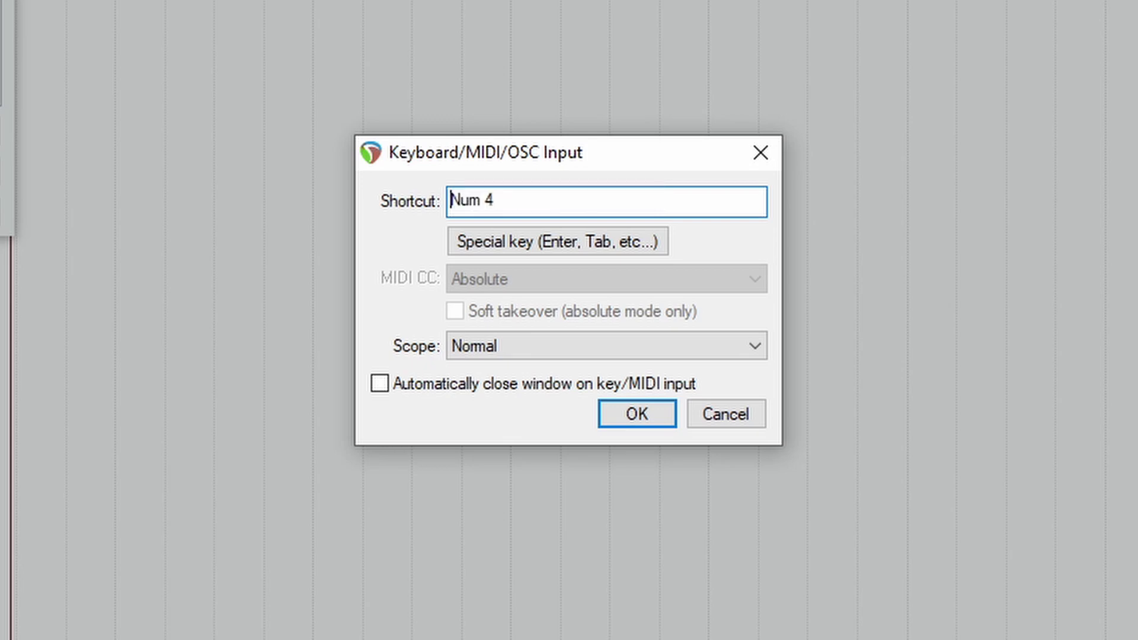
{"action": "left_click", "coordinate": [629, 418]}
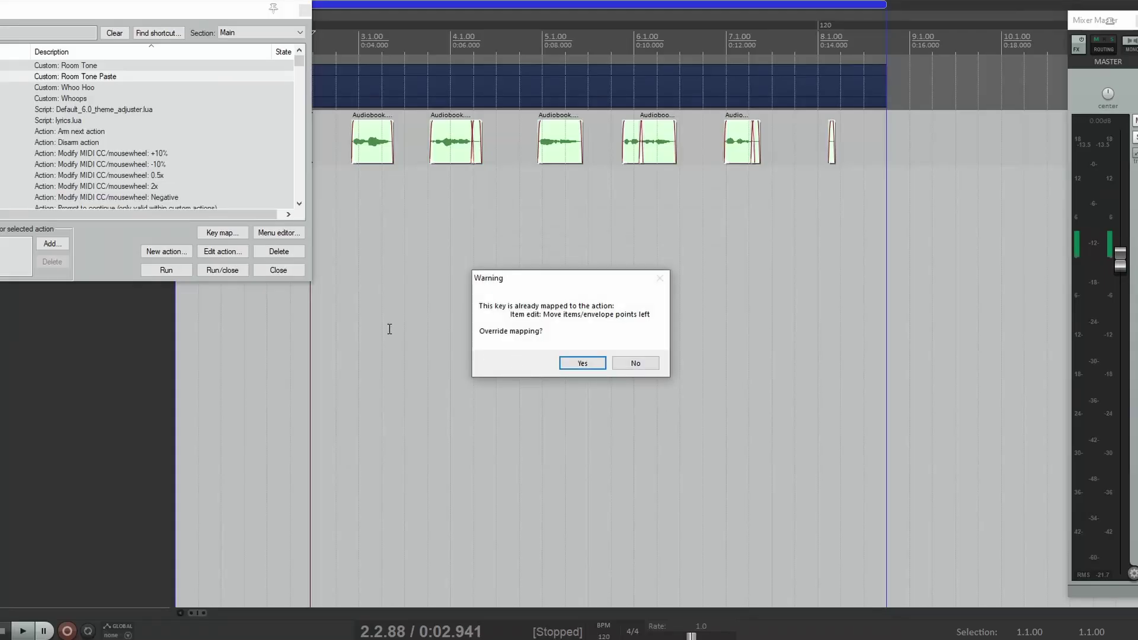
{"action": "key", "text": "Return"}
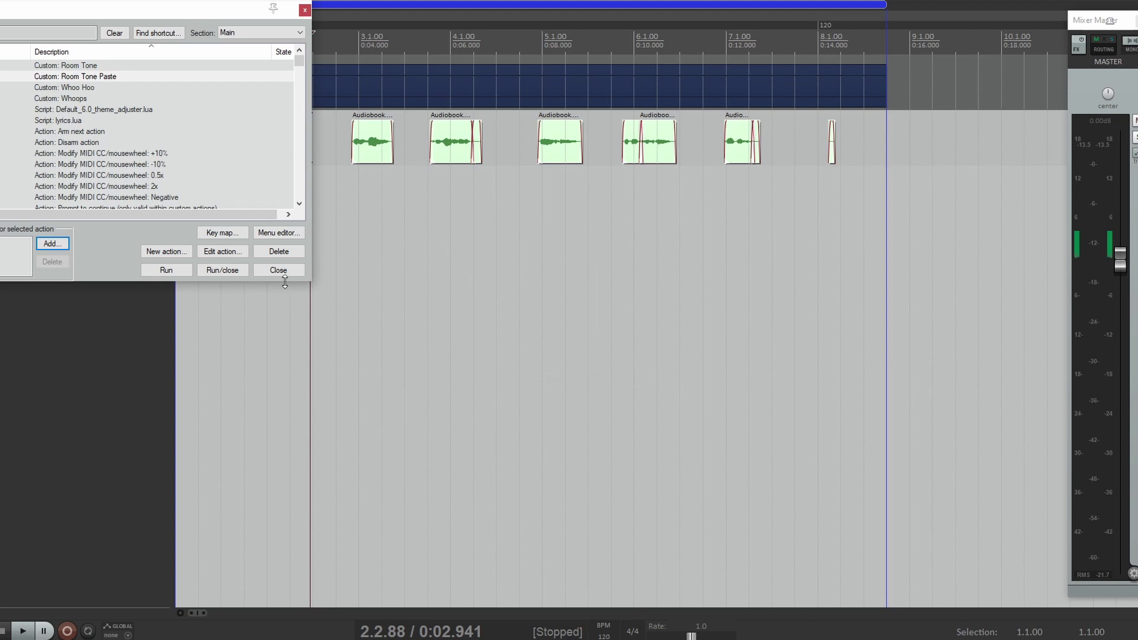
{"action": "left_click", "coordinate": [283, 274]}
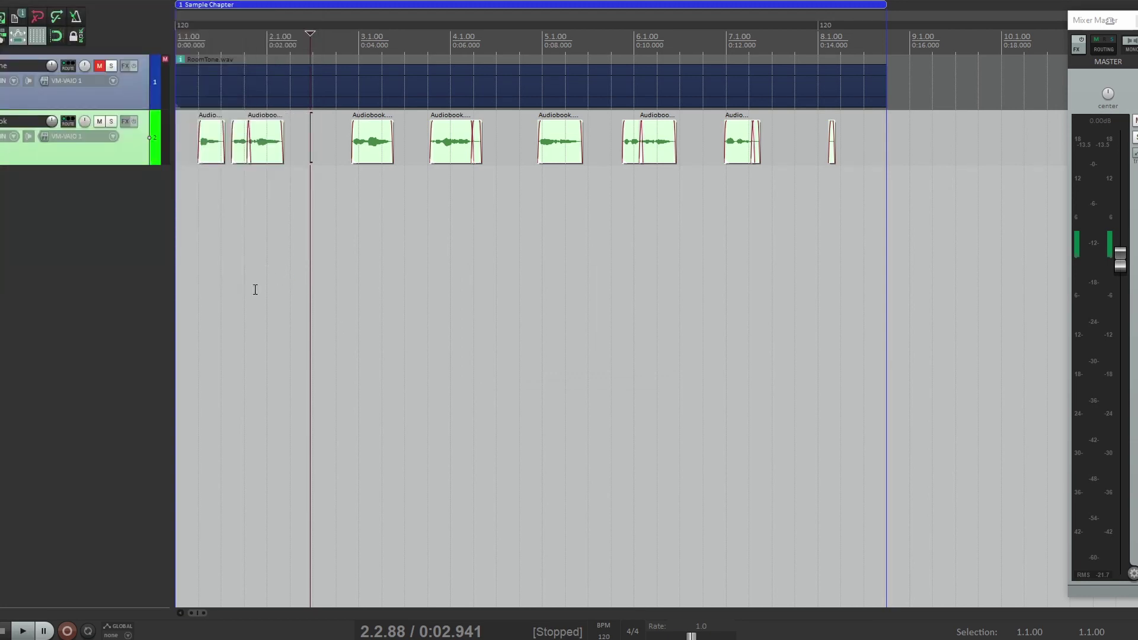
Step: Run Room Tone Paste with Ctrl+Alt+R, then play the track from the start and stop
{"action": "key", "text": "ctrl+alt+r"}
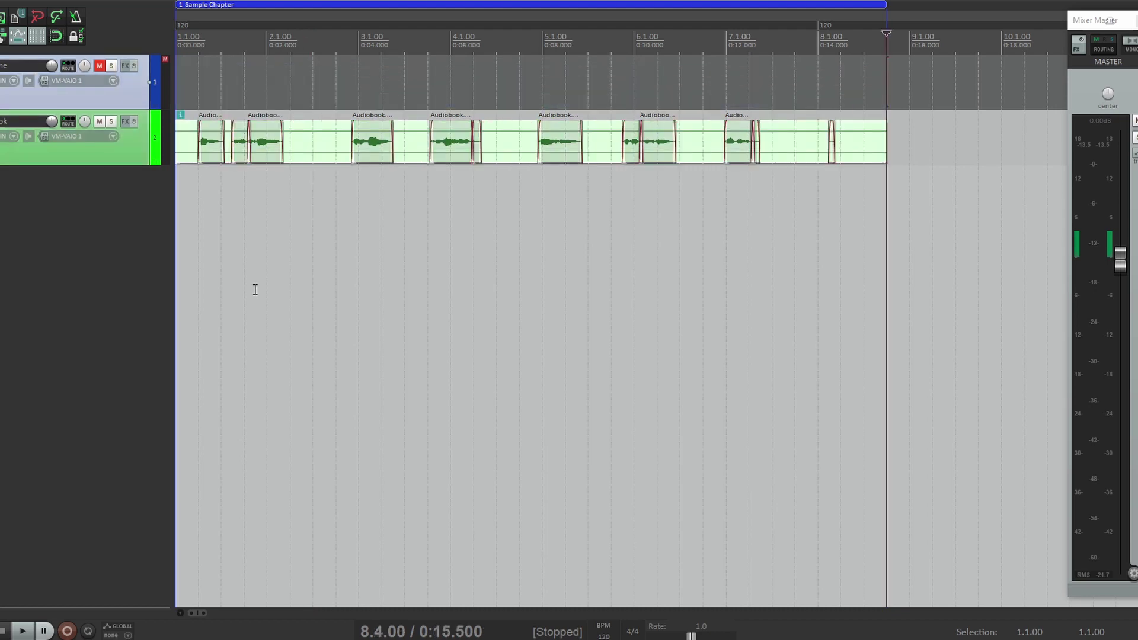
{"action": "key", "text": "Home"}
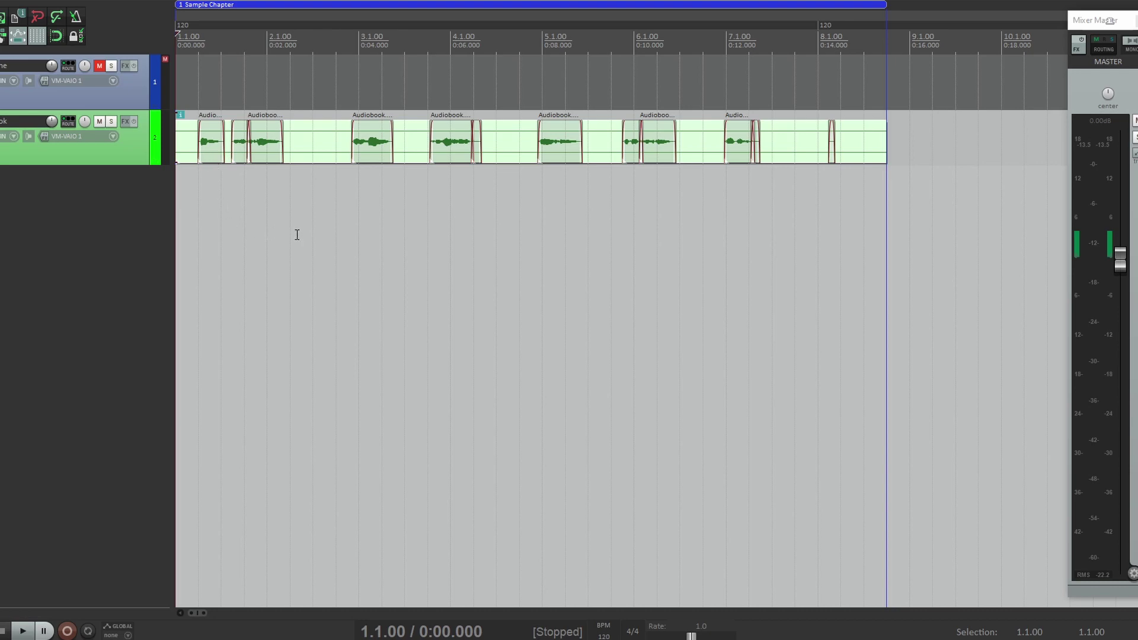
{"action": "key", "text": "space"}
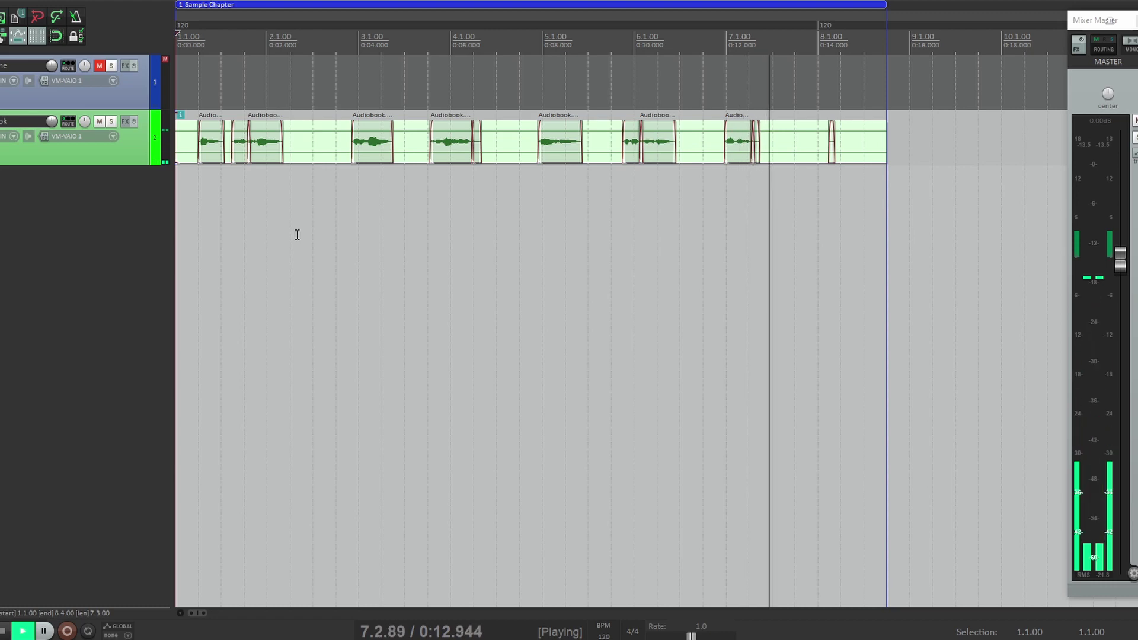
{"action": "key", "text": "space"}
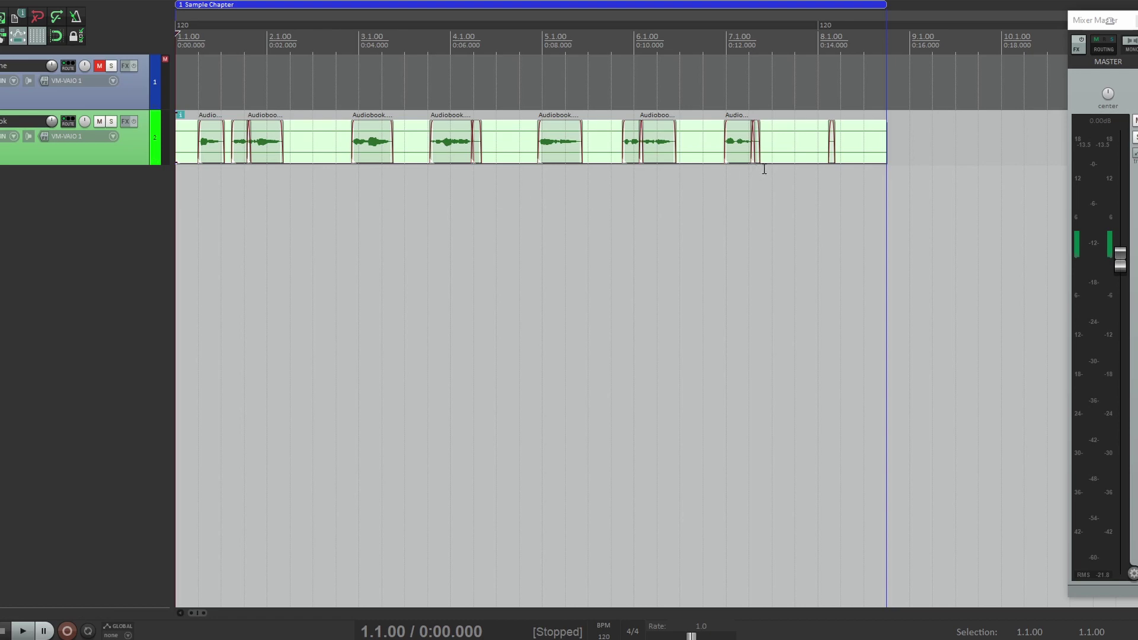
Step: Select the room tone from 7.2.62 to 7.4.98 and loop-play it with Repeat on
{"action": "left_click_drag", "start_coordinate": [764, 169], "coordinate": [818, 168]}
{"action": "left_click", "coordinate": [88, 631]}
{"action": "key", "text": "space"}
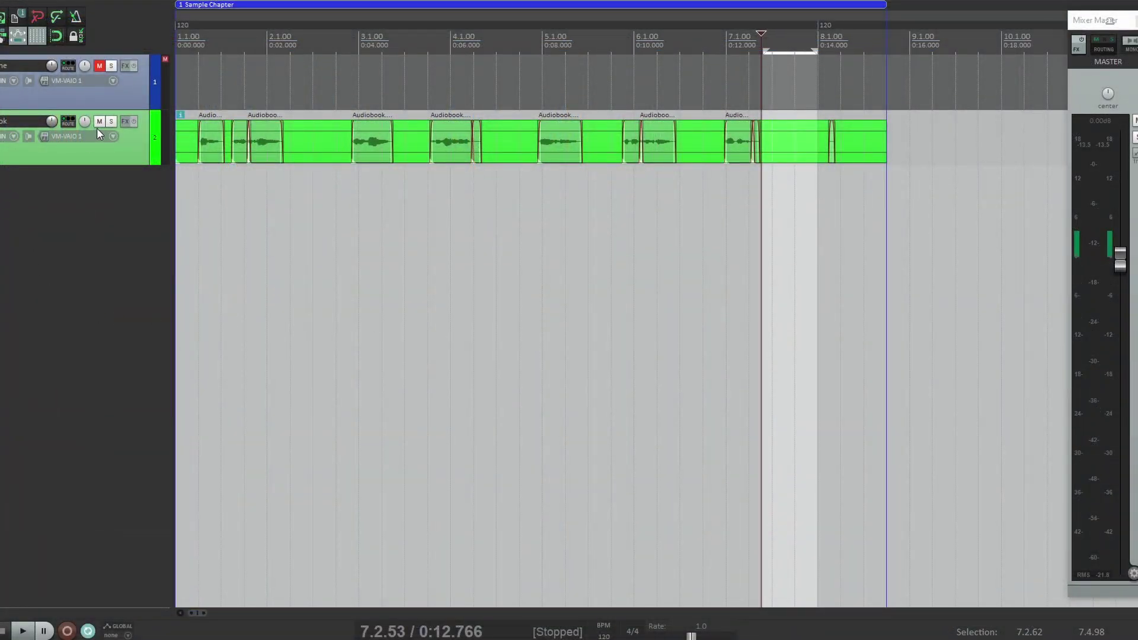
Step: Insert the Cockos ReaFir plugin on the Audiobook track
{"action": "left_click", "coordinate": [125, 122]}
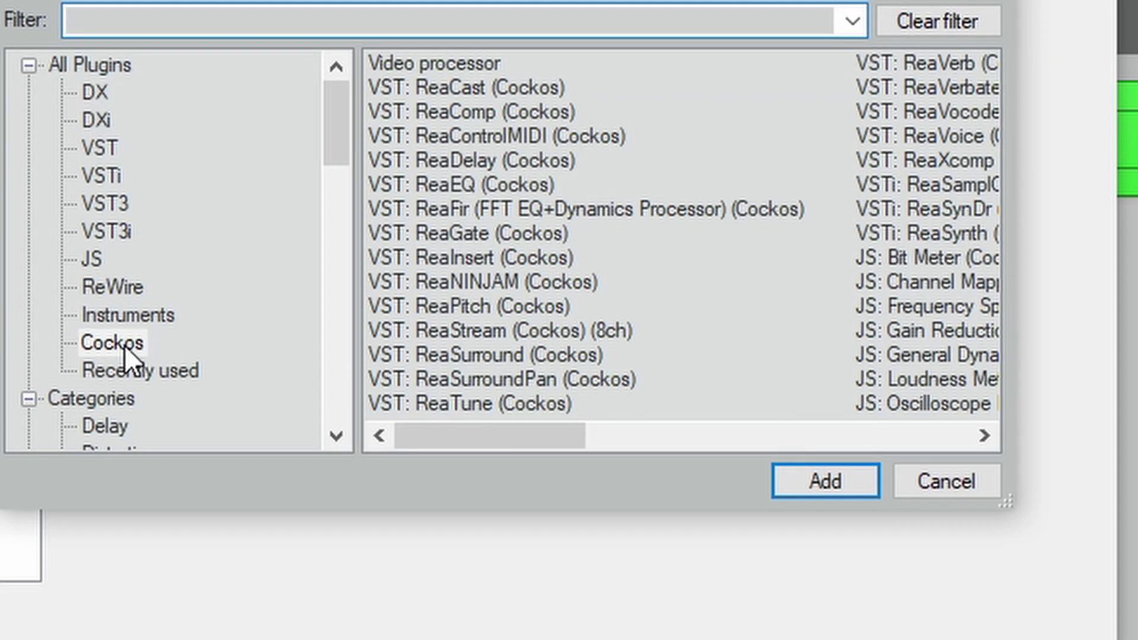
{"action": "left_click", "coordinate": [126, 343]}
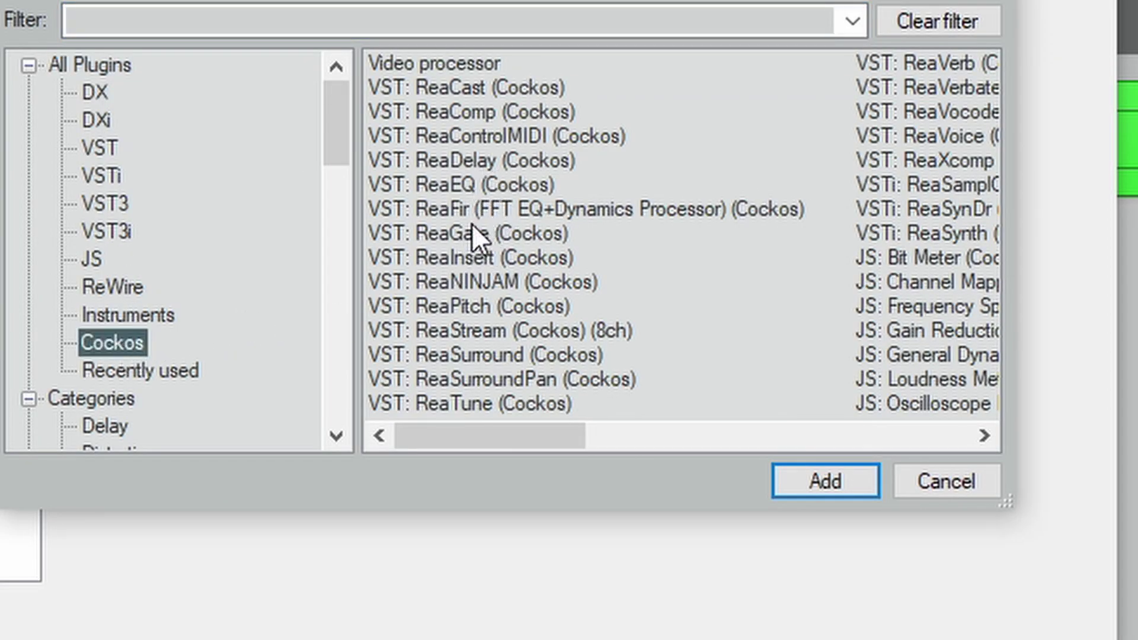
{"action": "left_click", "coordinate": [456, 211]}
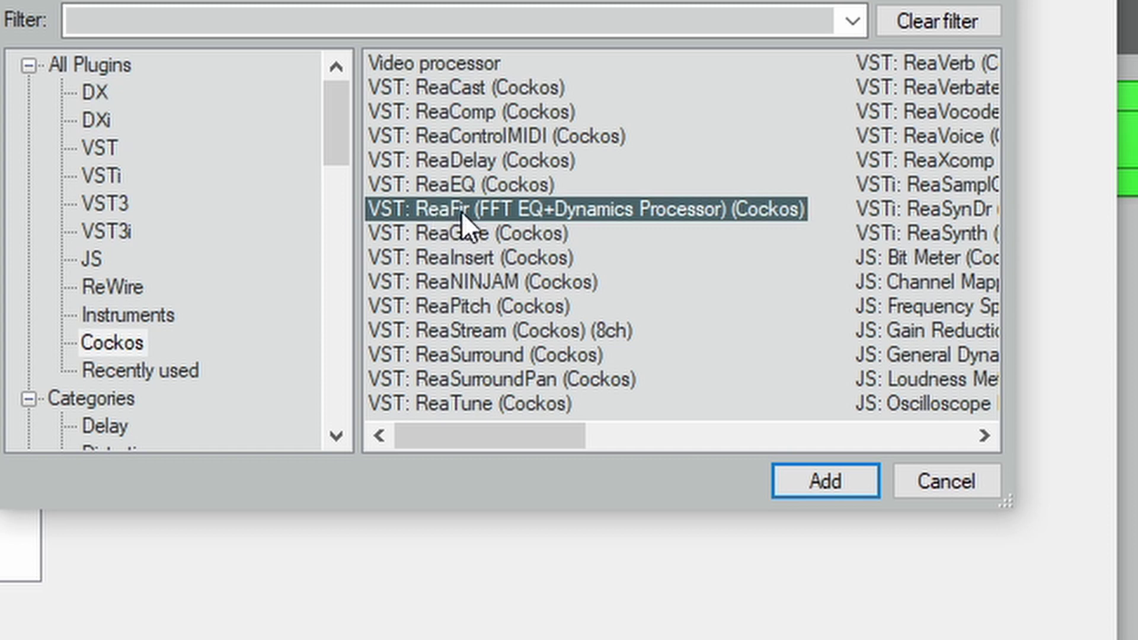
{"action": "double_click", "coordinate": [503, 209]}
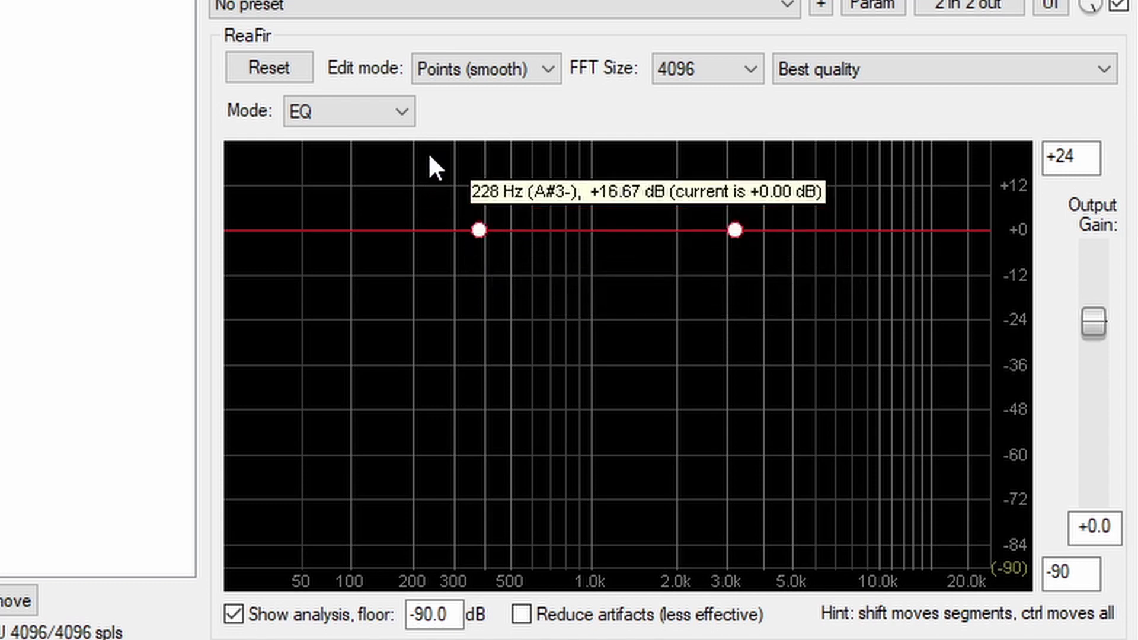
Step: Set ReaFir to Precise edit mode, FFT size 1024 and Subtract mode
{"action": "left_click", "coordinate": [467, 71]}
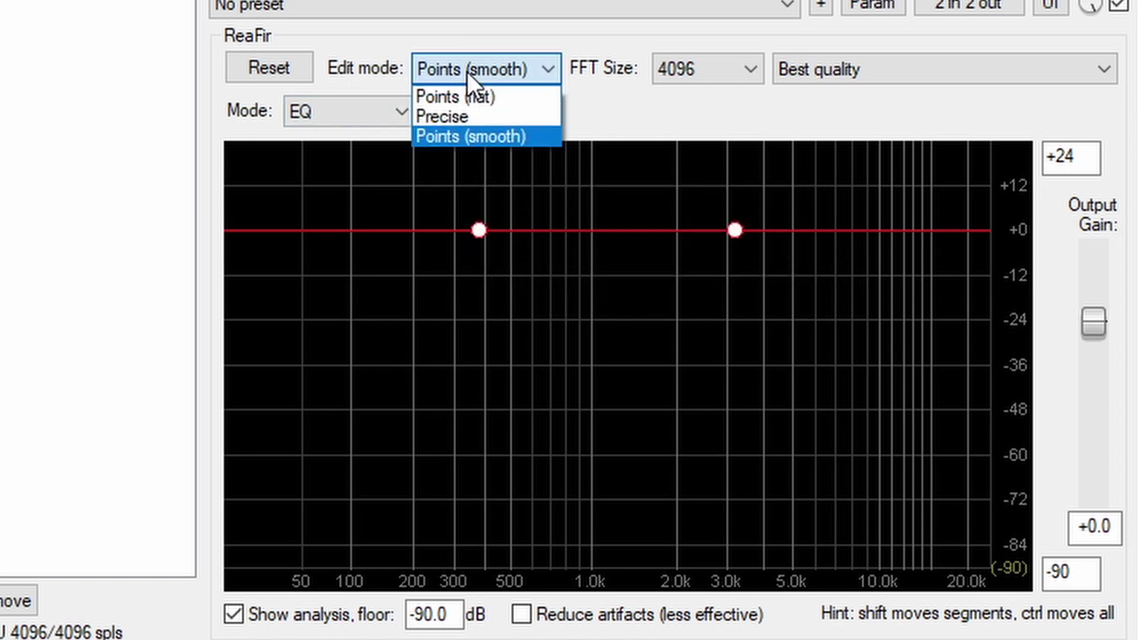
{"action": "left_click", "coordinate": [468, 119]}
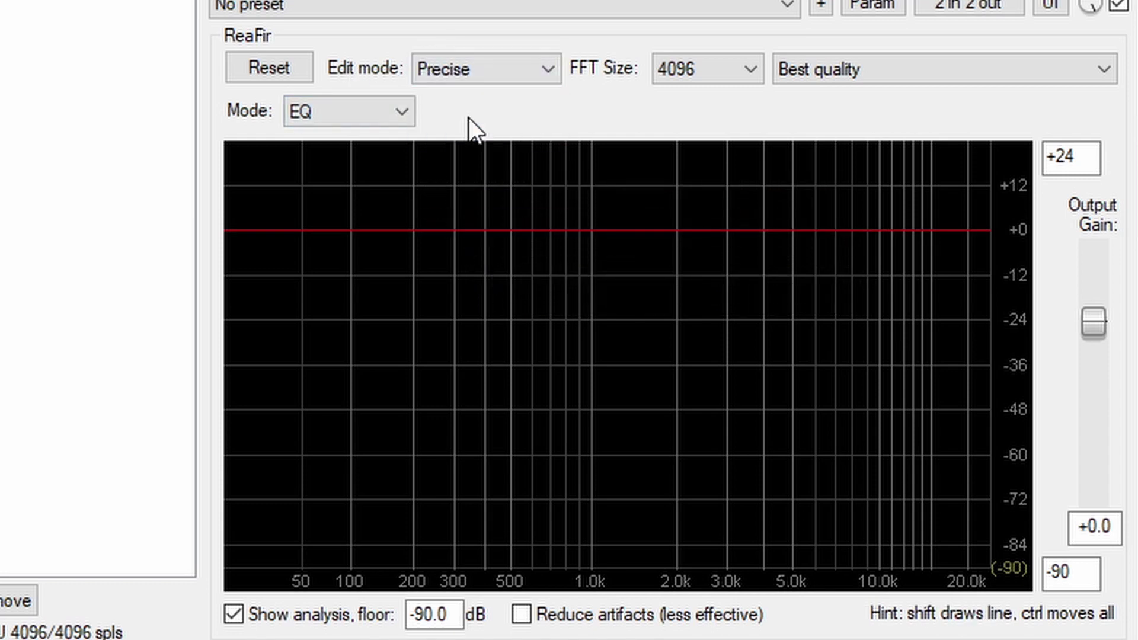
{"action": "left_click", "coordinate": [731, 79]}
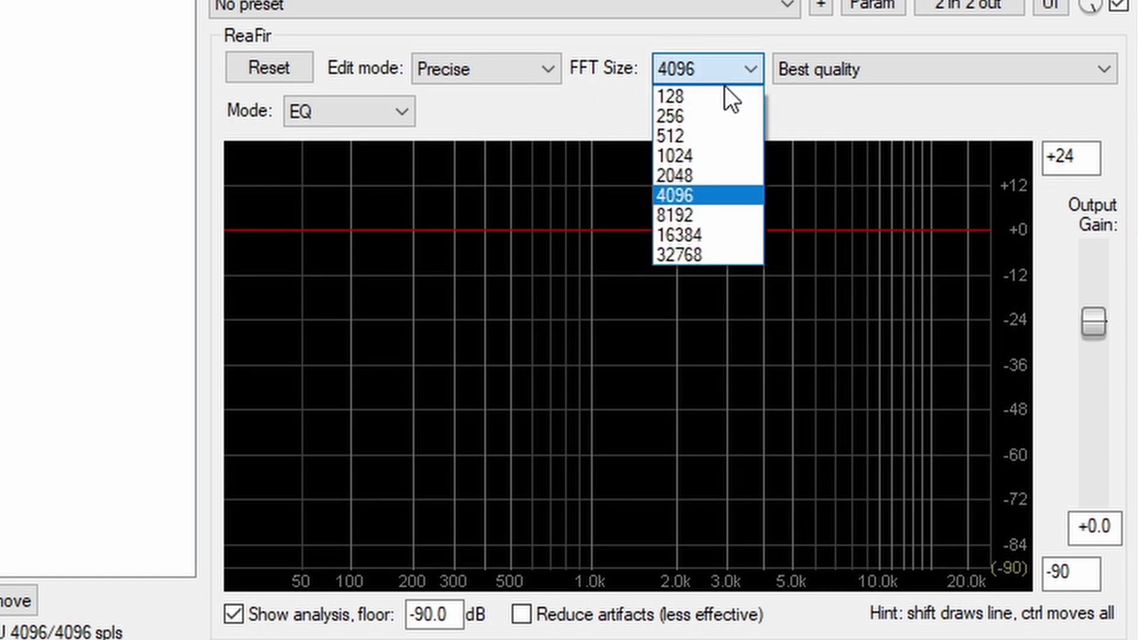
{"action": "left_click", "coordinate": [703, 155]}
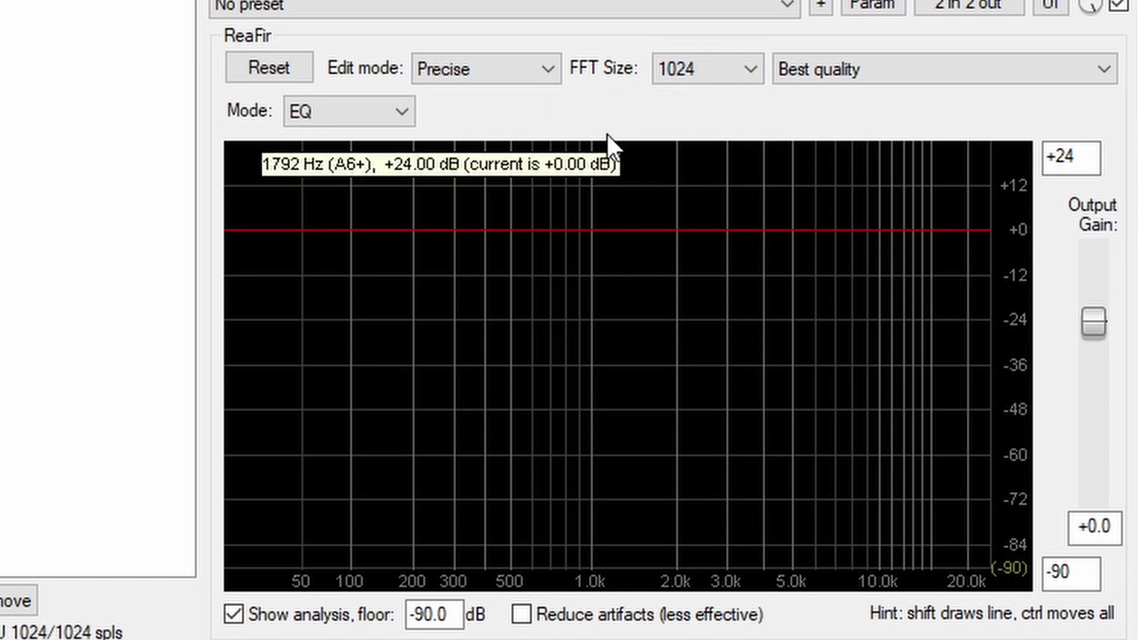
{"action": "left_click", "coordinate": [368, 121]}
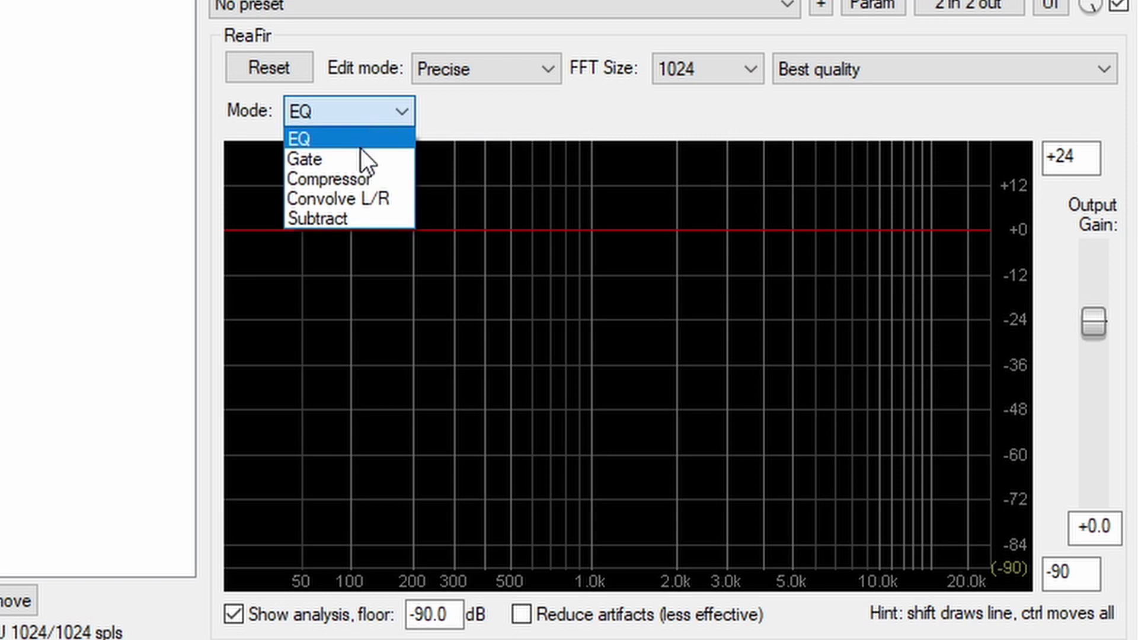
{"action": "left_click", "coordinate": [374, 218]}
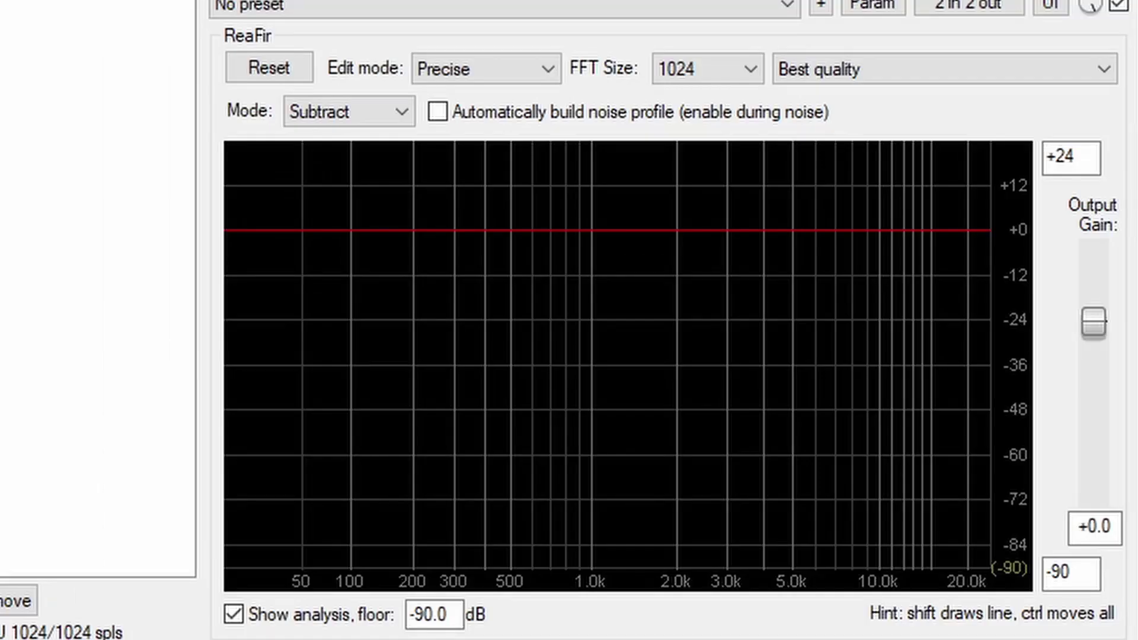
Step: Loop the room-tone selection while ReaFir auto-builds its noise profile, then switch building off and stop playback
{"action": "key", "text": "space"}
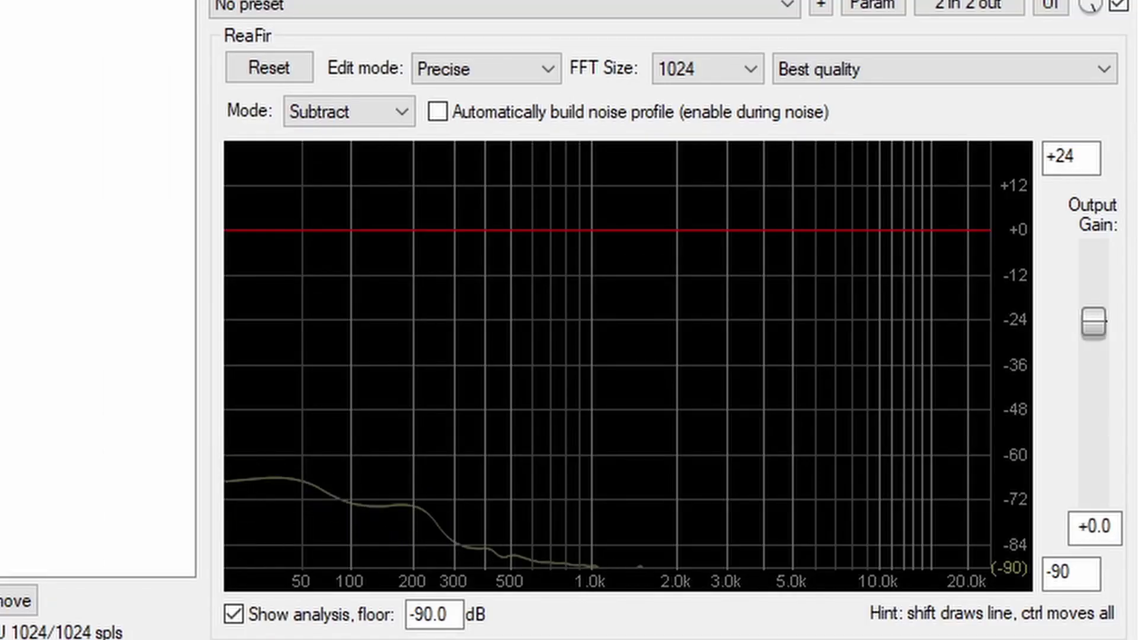
{"action": "left_click", "coordinate": [438, 112]}
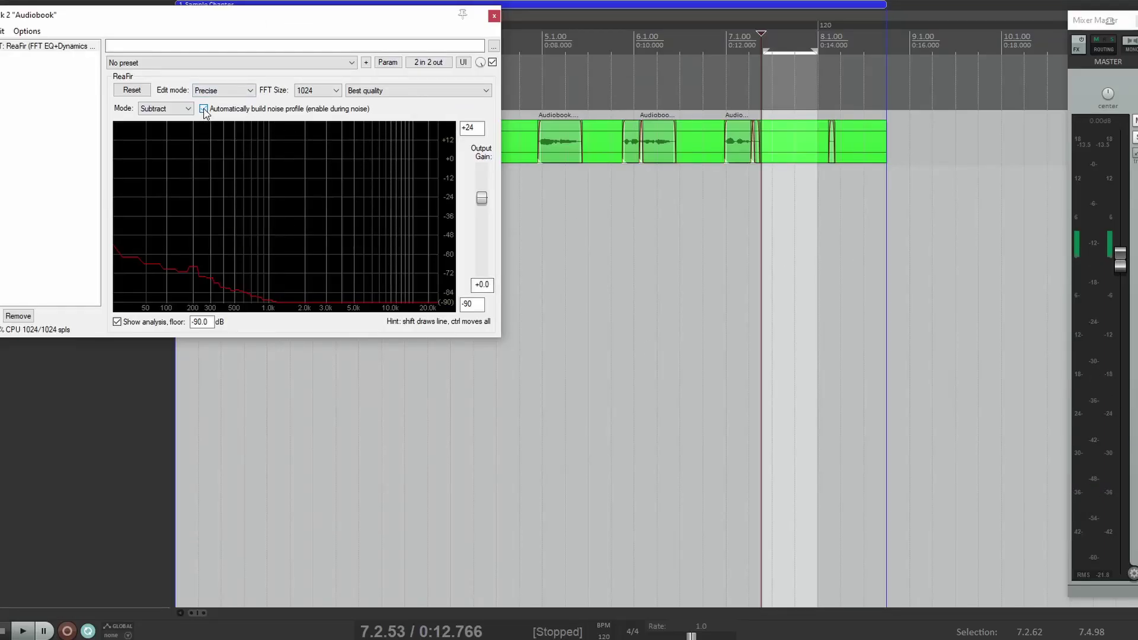
{"action": "key", "text": "space"}
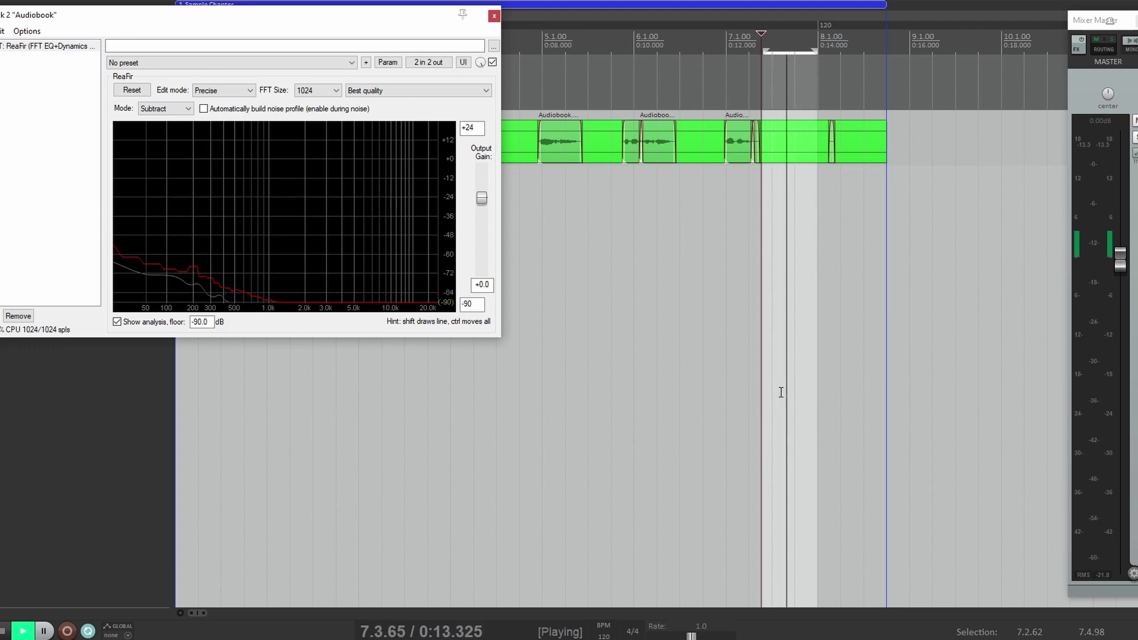
{"action": "key", "text": "space"}
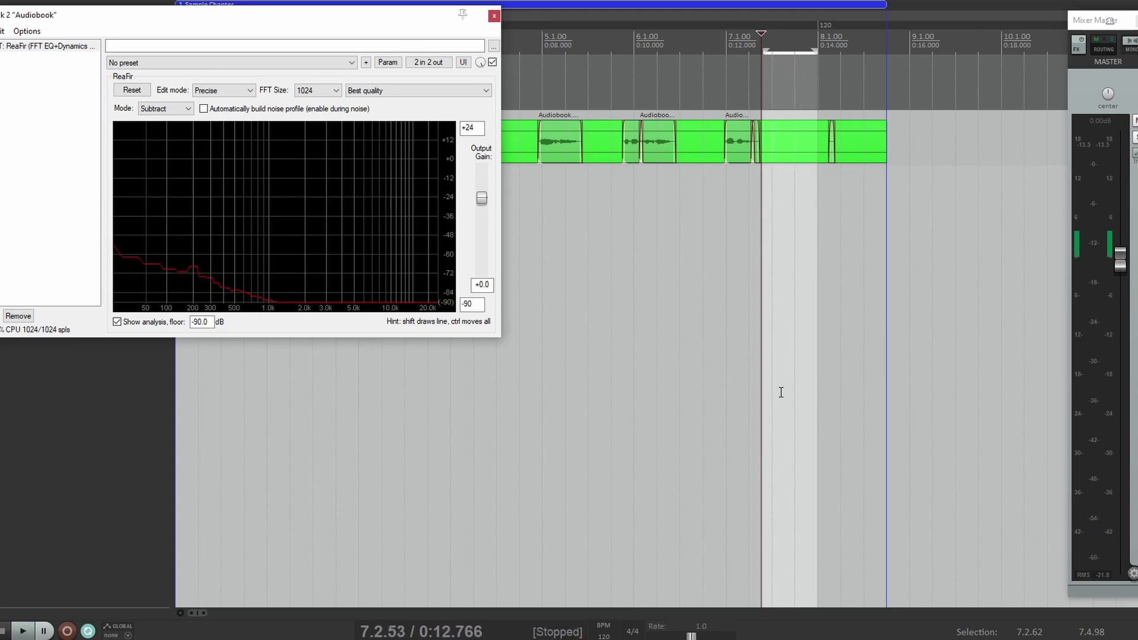
Step: Close the ReaFir window and play the audiobook track from the project start
{"action": "left_click", "coordinate": [494, 16]}
{"action": "left_click", "coordinate": [3, 631]}
{"action": "key", "text": "space"}
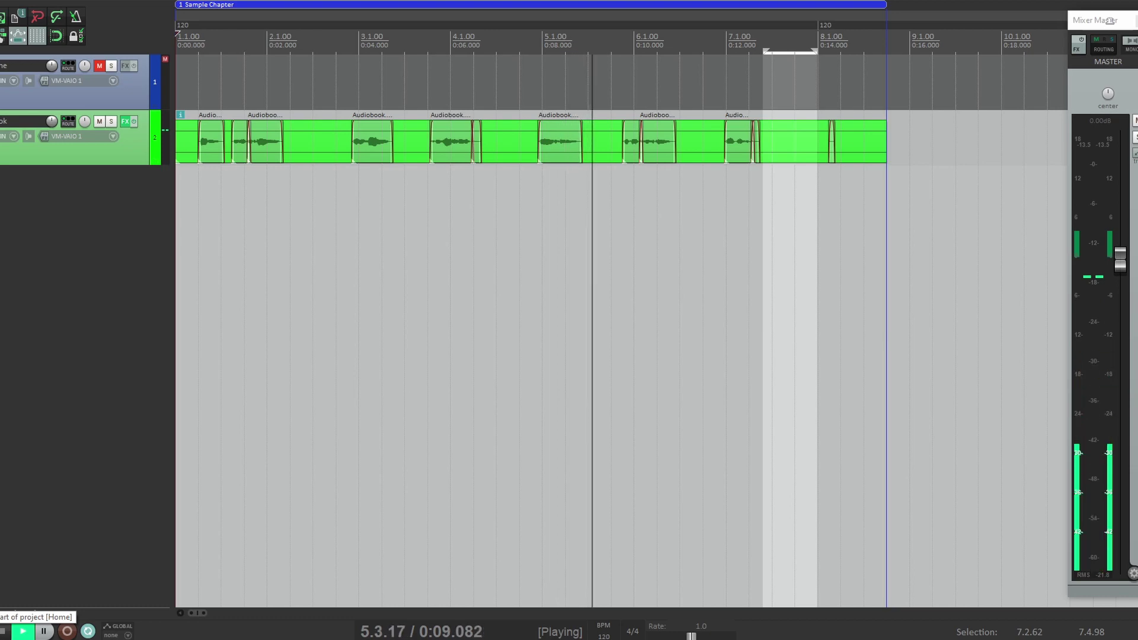
Step: Stop playback, clear the room-tone loop selection, and replay the noise-reduced track from the start
{"action": "key", "text": "space"}
{"action": "key", "text": "Escape"}
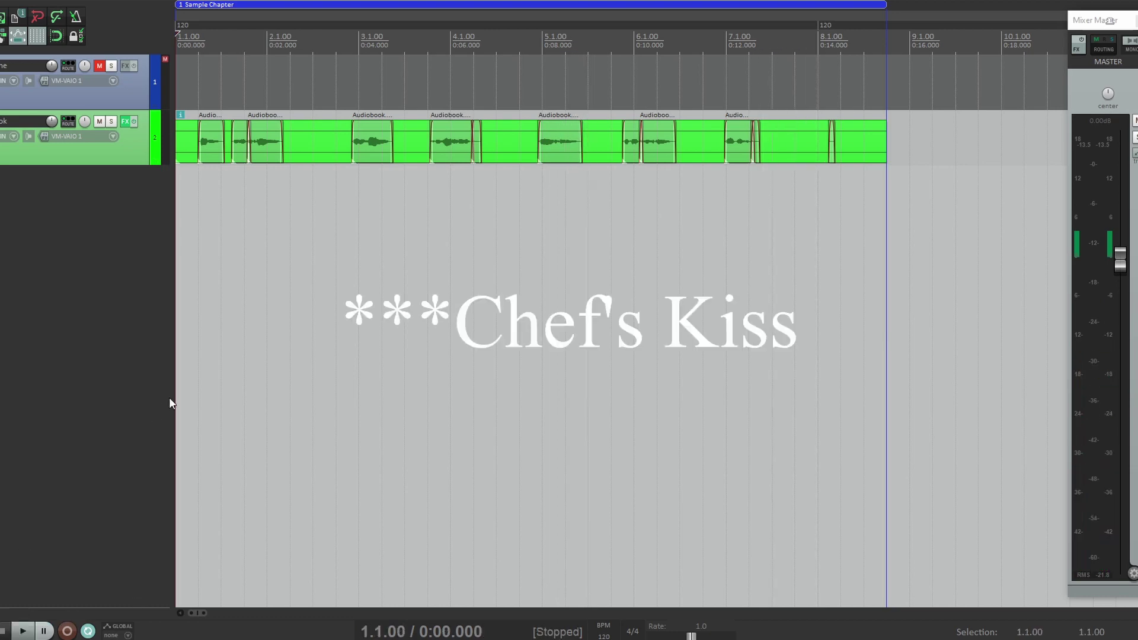
{"action": "key", "text": "space"}
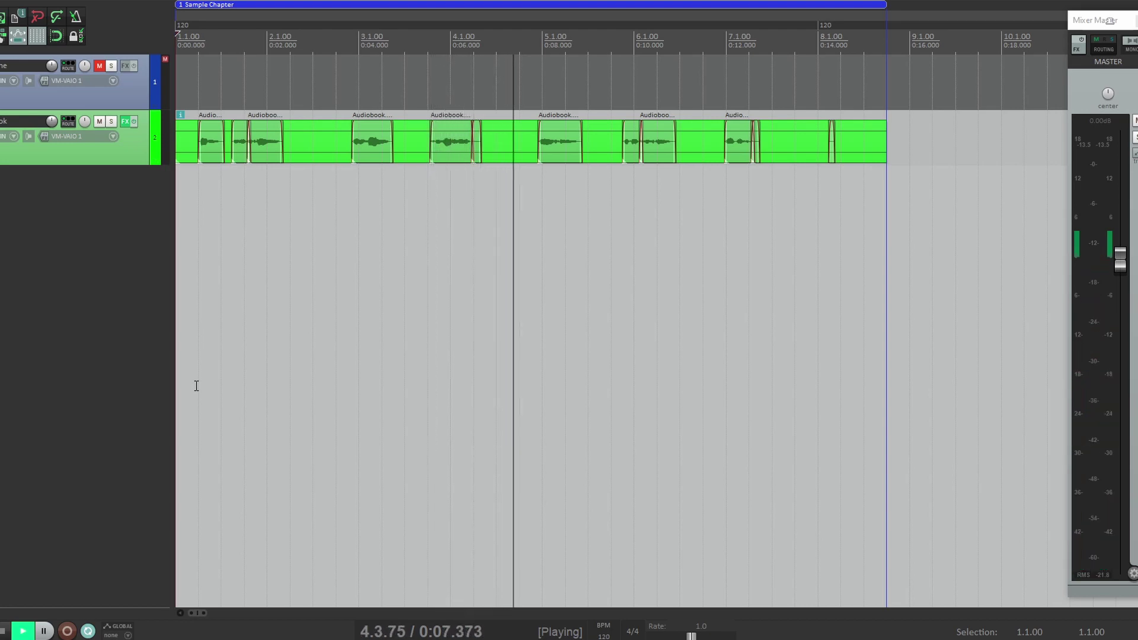
{"action": "key", "text": "space"}
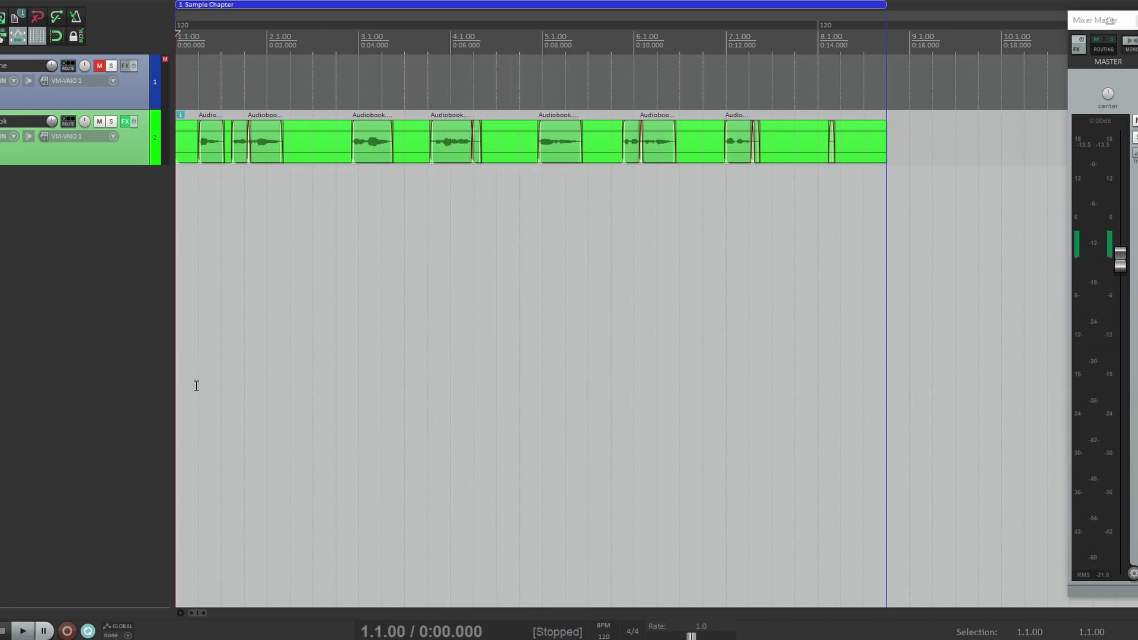